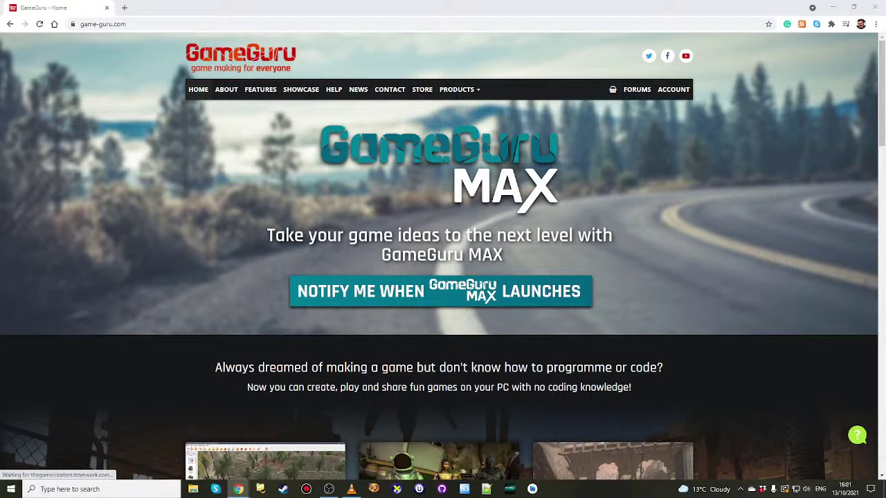
- Switch to GameGuru MAX, dismiss the version notes and choose to create a new game from the welcome screen
{"action": "left_click", "coordinate": [511, 490]}
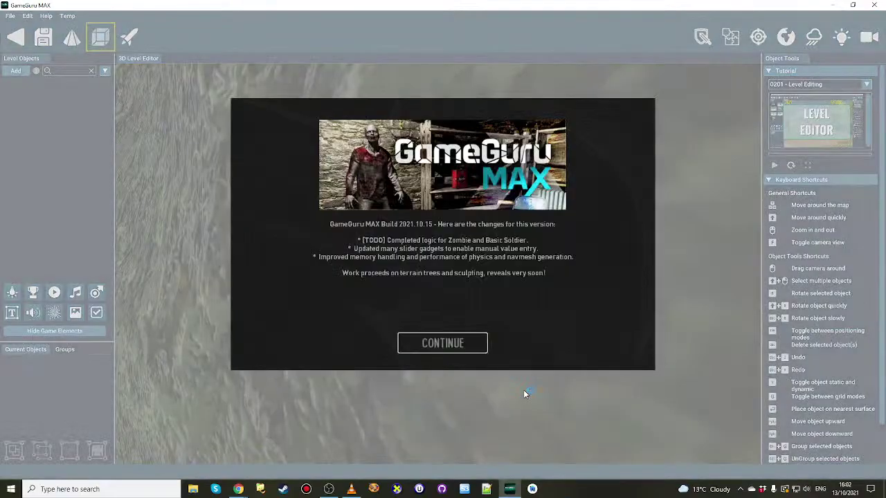
{"action": "left_click", "coordinate": [474, 368]}
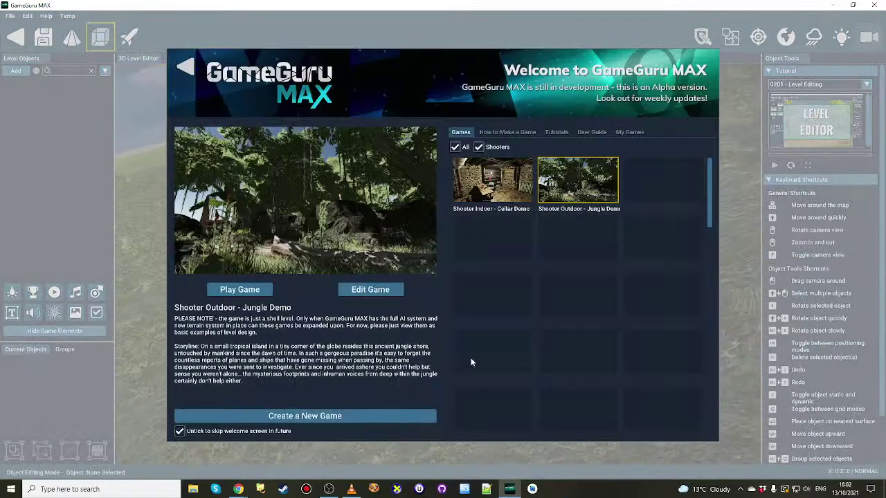
{"action": "left_click", "coordinate": [381, 415]}
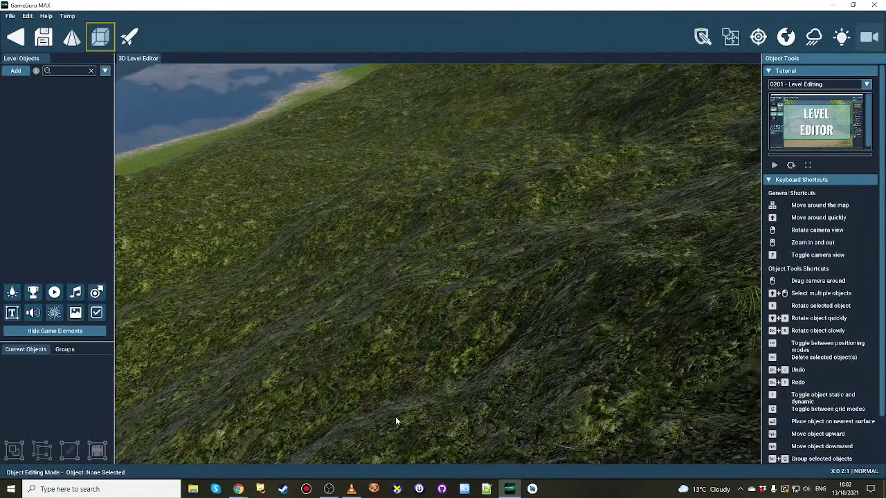
- Create a new level without saving the current one, and leave the terrain generator without choosing a terrain theme
{"action": "left_click", "coordinate": [28, 15]}
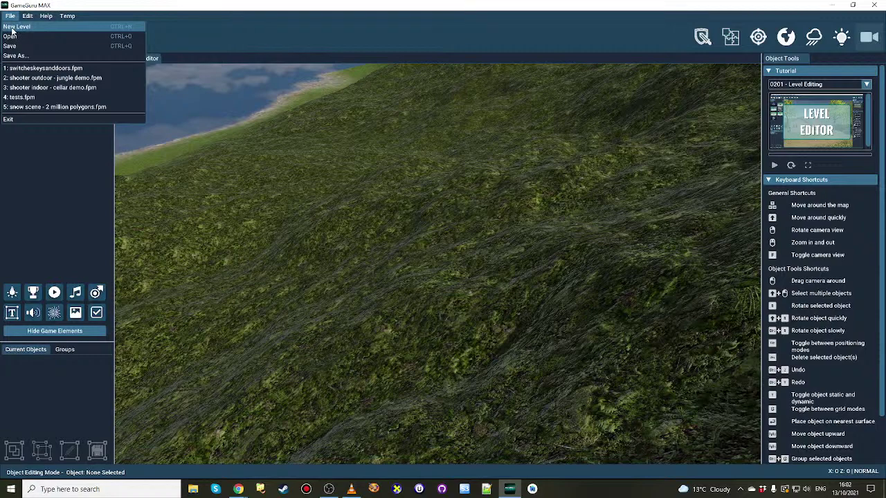
{"action": "left_click", "coordinate": [14, 27]}
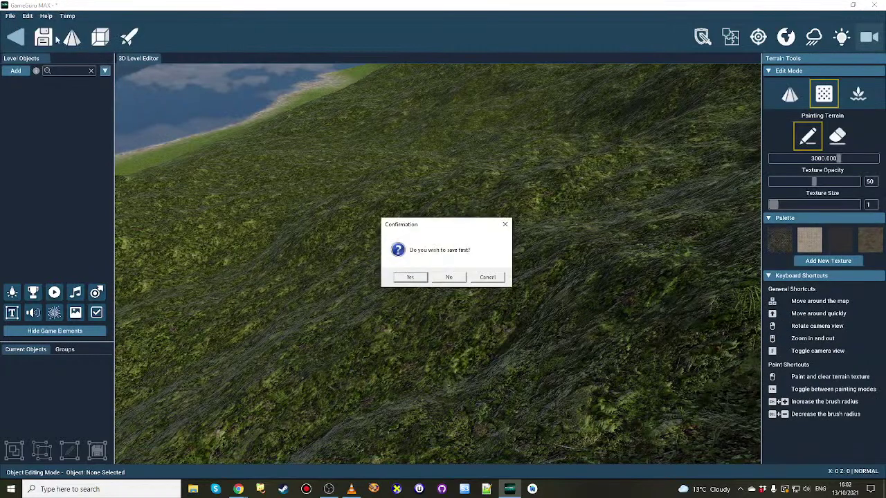
{"action": "left_click", "coordinate": [450, 277]}
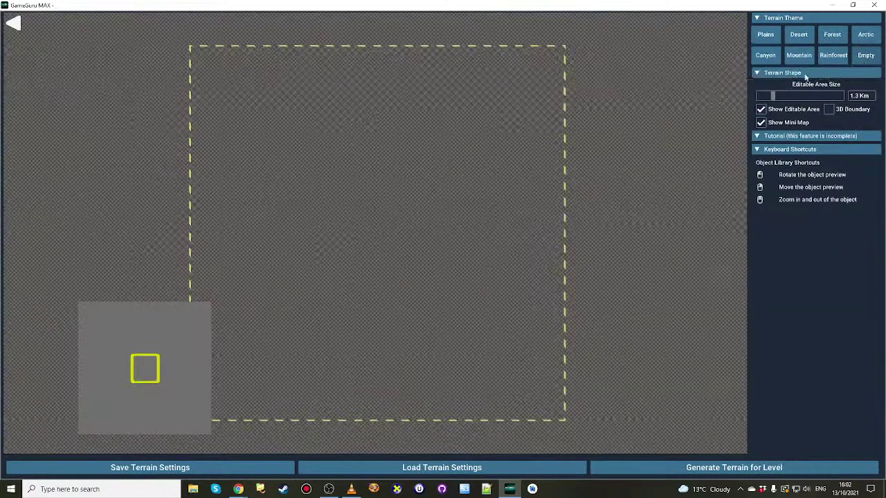
{"action": "left_click", "coordinate": [14, 24]}
- Change the level editor's camera view mode and angle the view across the flat checkered terrain
{"action": "key", "text": "f"}
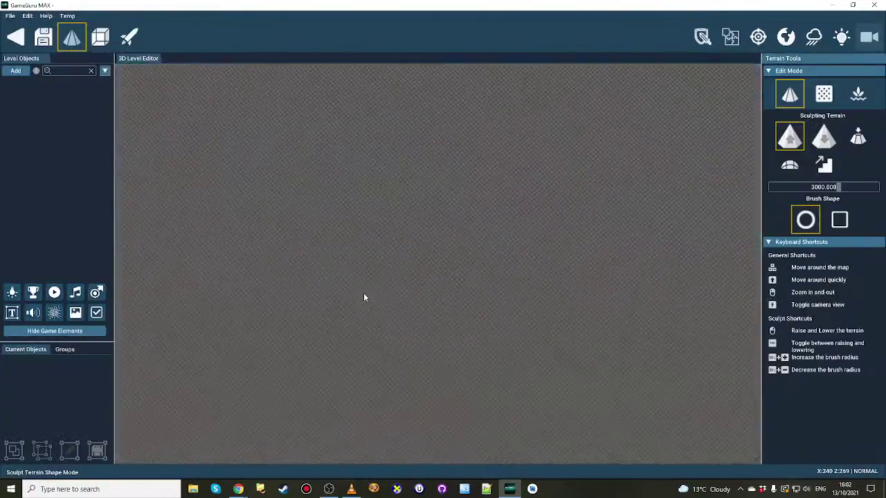
{"action": "right_click_drag", "start_coordinate": [364, 298], "coordinate": [364, 242]}
{"action": "scroll", "coordinate": [363, 293], "scroll_direction": "up", "scroll_amount": 10}
{"action": "scroll", "coordinate": [363, 293], "scroll_direction": "down", "scroll_amount": 5}
{"action": "key", "text": "w"}
{"action": "key", "text": "s"}
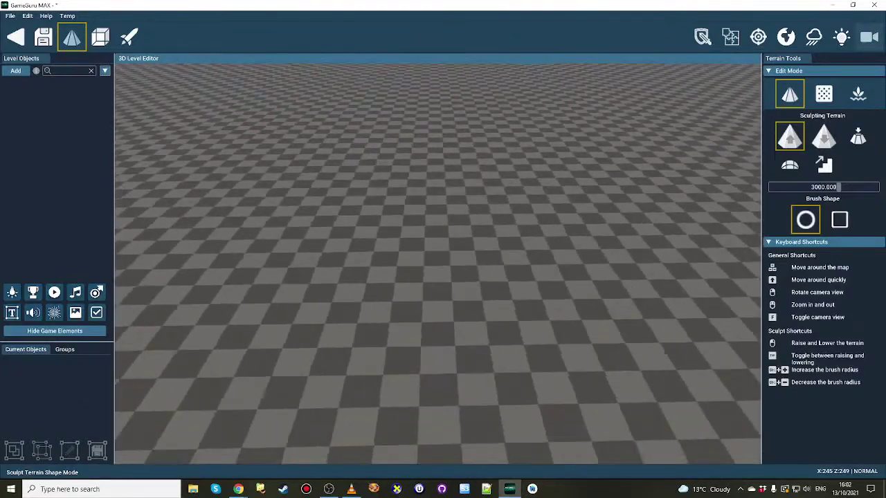
{"action": "key", "text": "w"}
{"action": "key", "text": "s"}
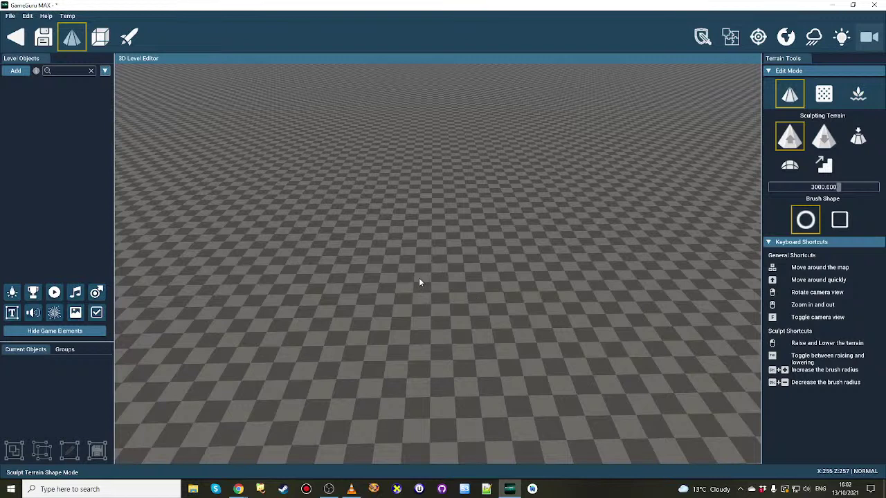
- Place a Concrete Enclosure from the Max Collection on the terrain at about X 25842, Z 25773
{"action": "left_click", "coordinate": [101, 38]}
{"action": "left_click", "coordinate": [15, 71]}
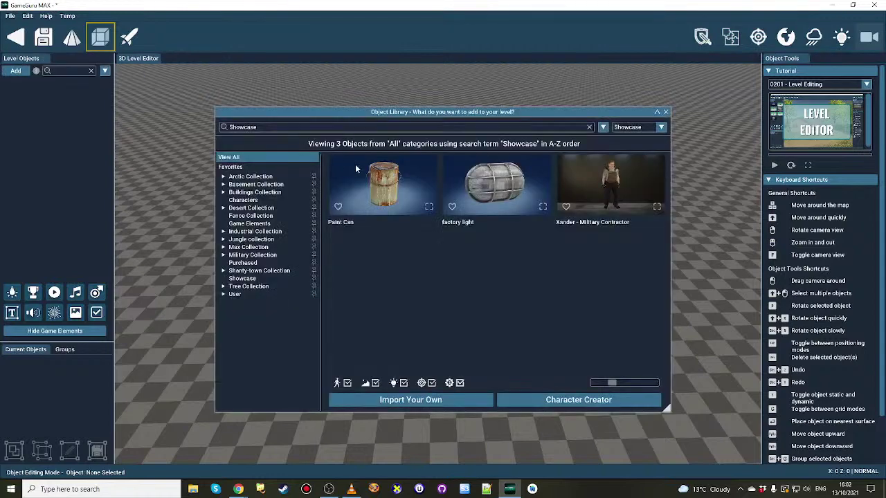
{"action": "left_click", "coordinate": [249, 247]}
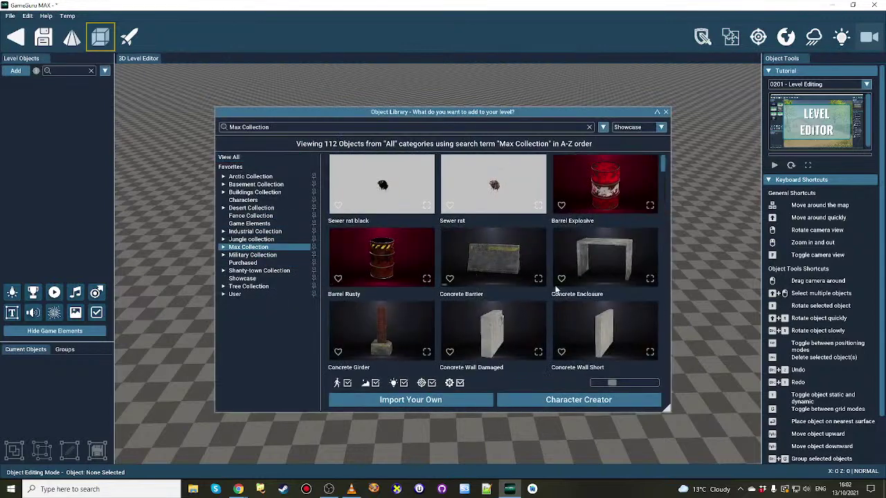
{"action": "left_click", "coordinate": [610, 258]}
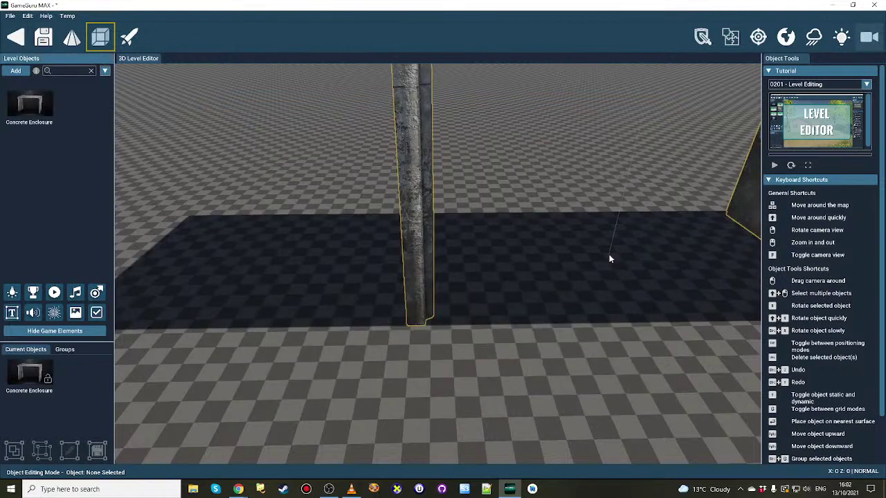
{"action": "scroll", "coordinate": [556, 233], "scroll_direction": "down", "scroll_amount": 5}
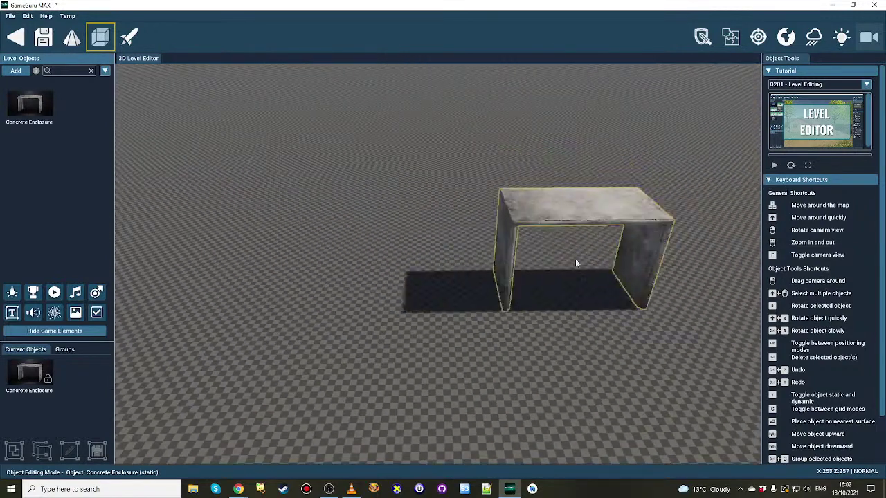
{"action": "scroll", "coordinate": [560, 282], "scroll_direction": "down", "scroll_amount": 2}
{"action": "left_click", "coordinate": [574, 239]}
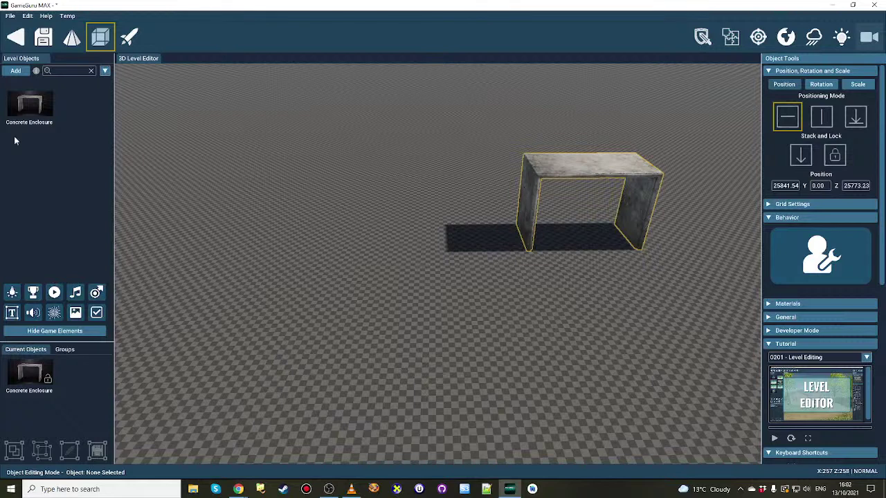
- Place a Saguaro - Form A cactus from the Desert Collection beside the enclosure, at about X 25605, Z 25740
{"action": "left_click", "coordinate": [16, 70]}
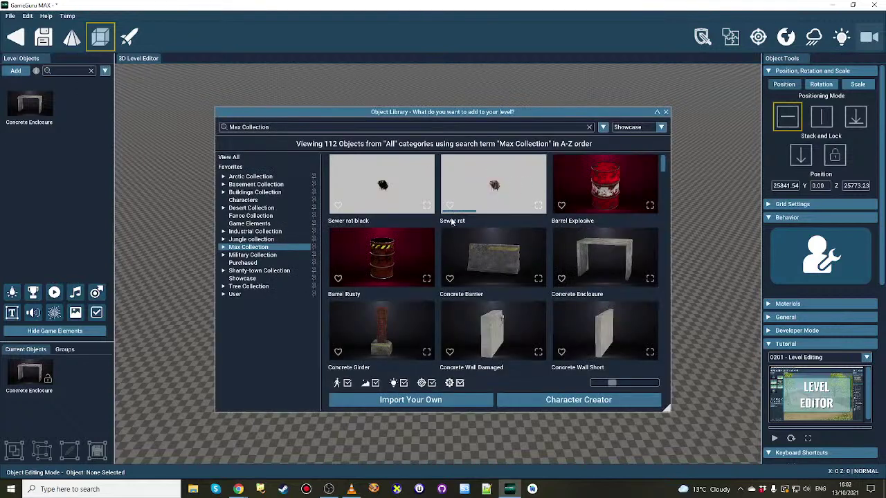
{"action": "left_click", "coordinate": [251, 207]}
{"action": "scroll", "coordinate": [533, 276], "scroll_direction": "down", "scroll_amount": 5}
{"action": "scroll", "coordinate": [533, 276], "scroll_direction": "down", "scroll_amount": 10}
{"action": "scroll", "coordinate": [534, 276], "scroll_direction": "down", "scroll_amount": 10}
{"action": "scroll", "coordinate": [534, 276], "scroll_direction": "down", "scroll_amount": 8}
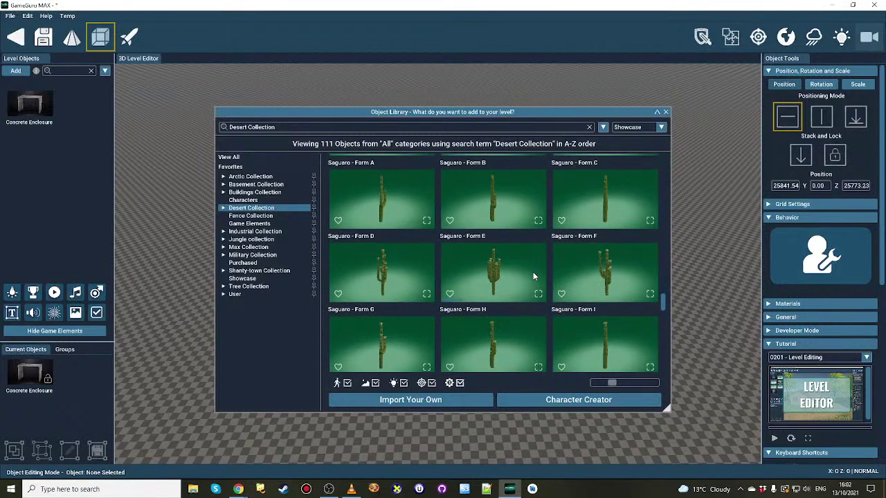
{"action": "scroll", "coordinate": [533, 276], "scroll_direction": "up", "scroll_amount": 3}
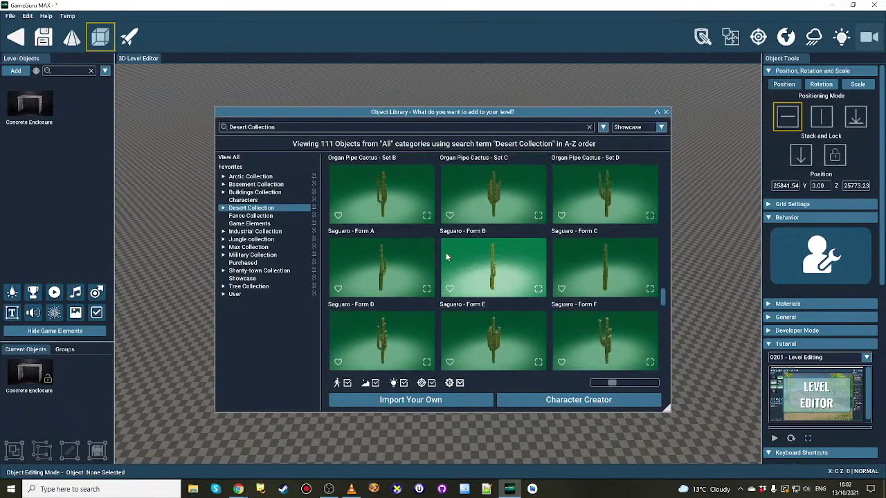
{"action": "left_click", "coordinate": [382, 261]}
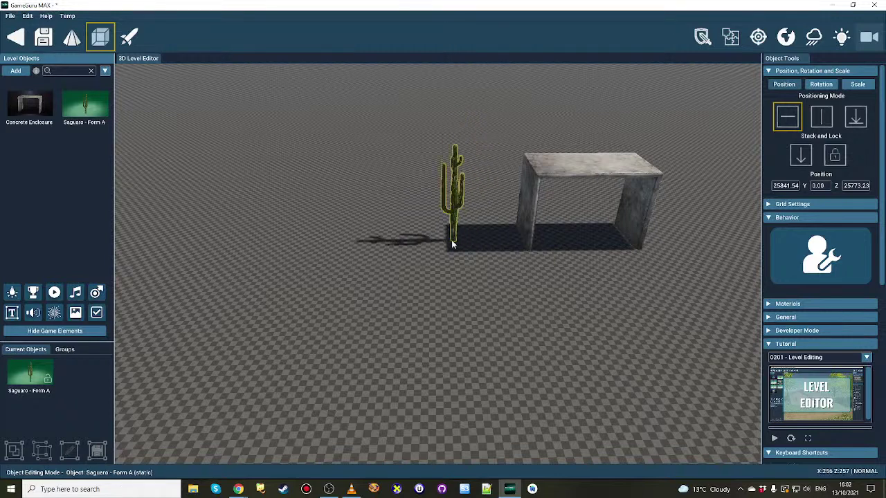
{"action": "left_click", "coordinate": [450, 247]}
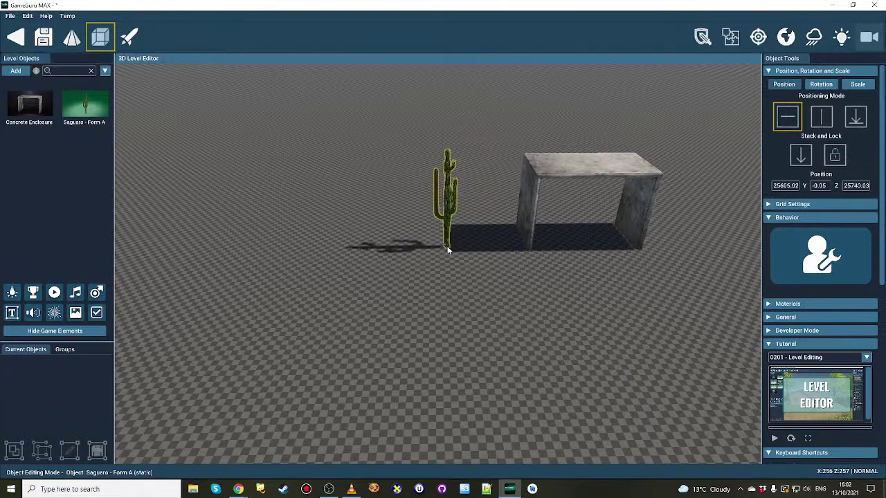
- Place a Twin Spires Rock from the Arctic Collection beside the cactus, and a player start position in front of the three objects
{"action": "left_click", "coordinate": [15, 70]}
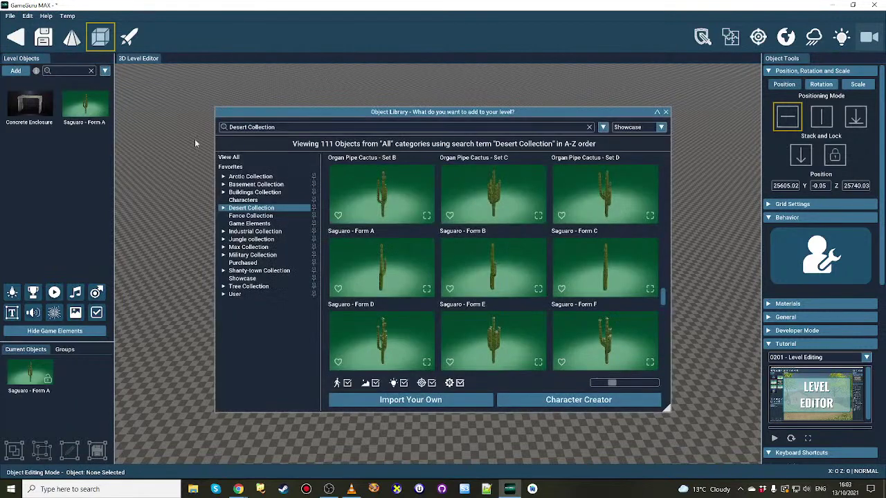
{"action": "left_click", "coordinate": [256, 179]}
{"action": "scroll", "coordinate": [492, 266], "scroll_direction": "down", "scroll_amount": 8}
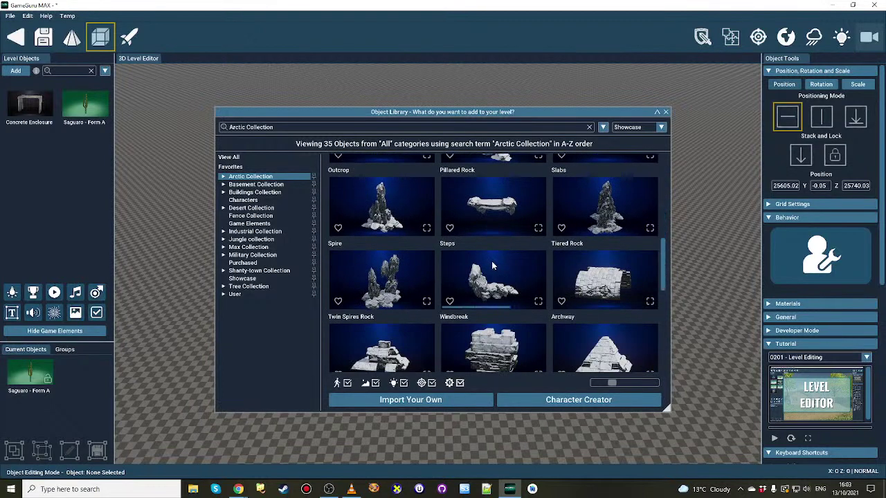
{"action": "left_click", "coordinate": [385, 285]}
{"action": "left_click", "coordinate": [339, 269]}
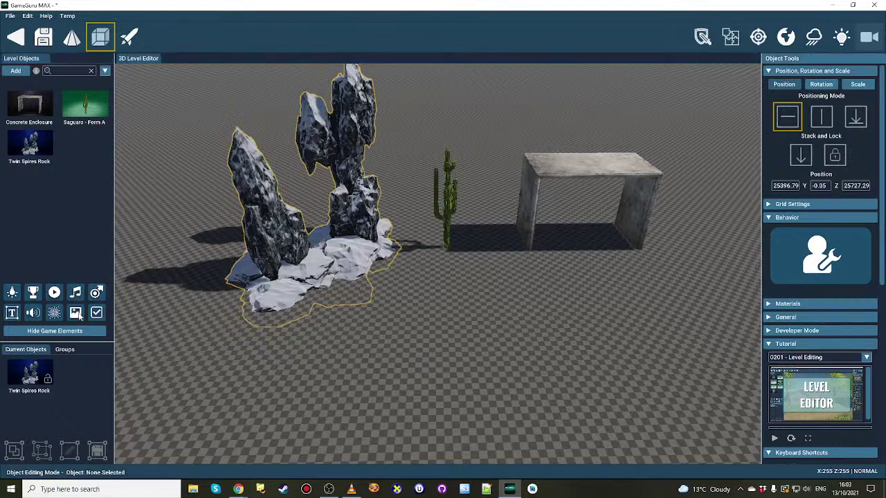
{"action": "left_click", "coordinate": [97, 293]}
{"action": "left_click", "coordinate": [512, 372]}
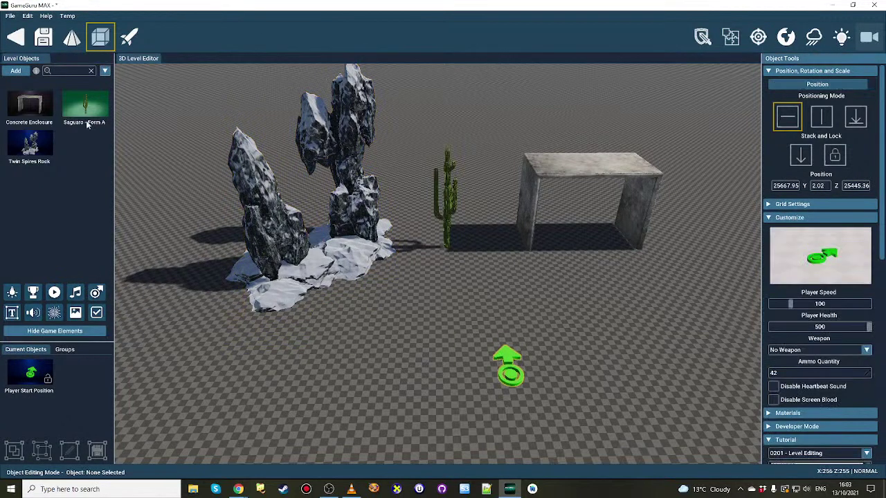
- Enable Developer Options in the developer settings, accepting the developer warning, and close the settings
{"action": "left_click", "coordinate": [27, 15]}
{"action": "left_click", "coordinate": [31, 93]}
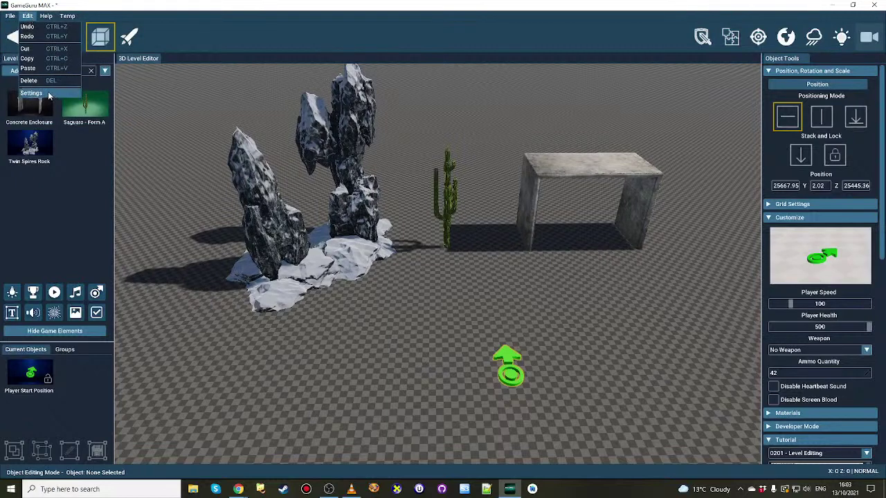
{"action": "left_click", "coordinate": [339, 138]}
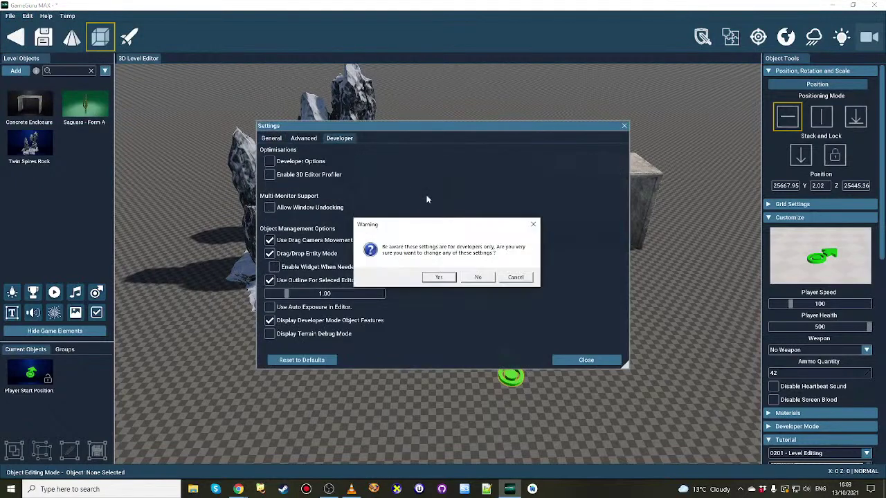
{"action": "left_click", "coordinate": [440, 277]}
{"action": "left_click", "coordinate": [318, 162]}
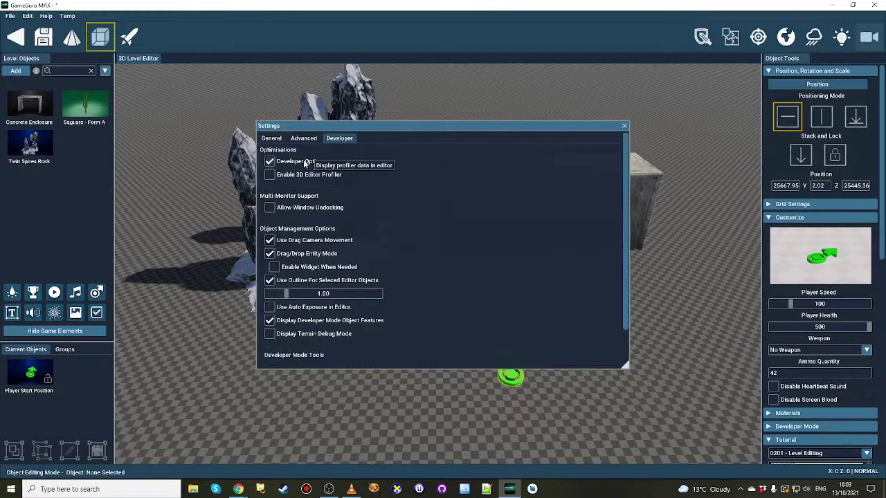
{"action": "scroll", "coordinate": [552, 302], "scroll_direction": "down", "scroll_amount": 3}
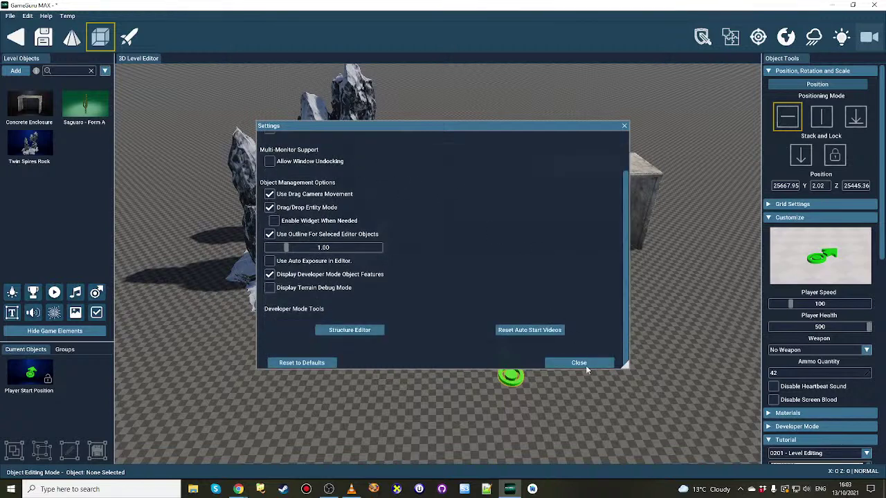
{"action": "left_click", "coordinate": [569, 360]}
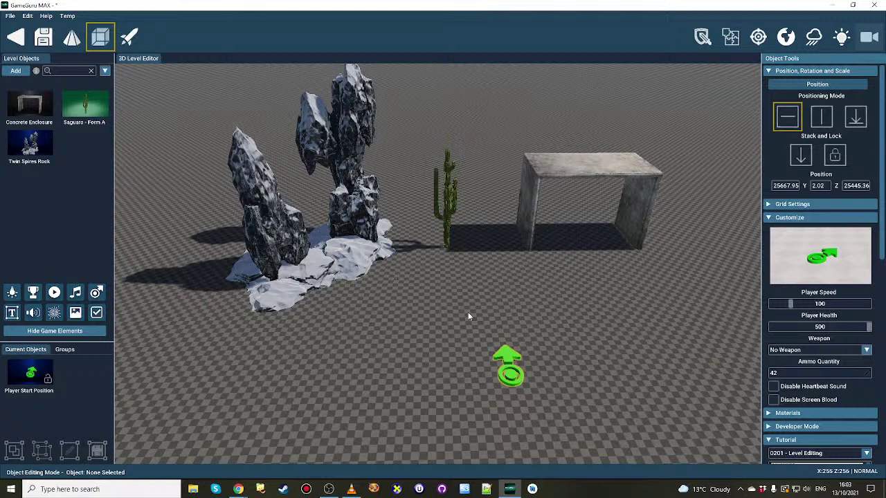
- Run the level in test mode and turn on Render Physics Shapes in the physics visuals, then hide the visuals overlay
{"action": "left_click", "coordinate": [129, 37]}
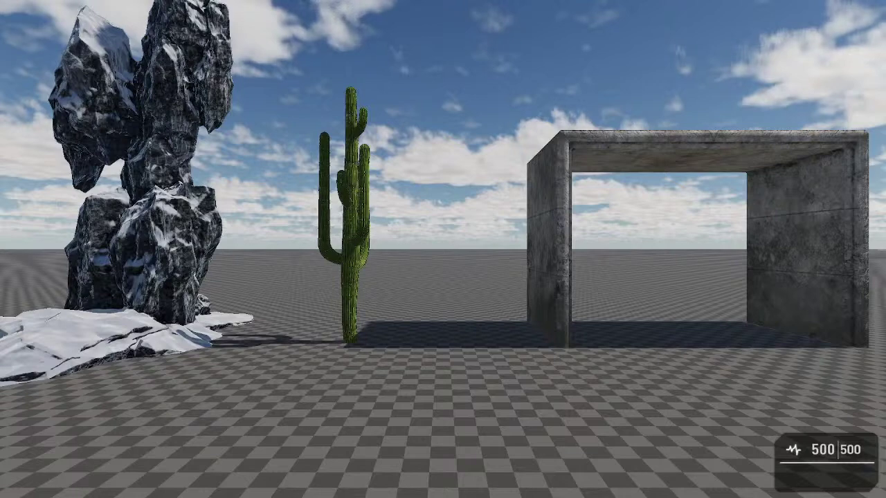
{"action": "key", "text": "F1"}
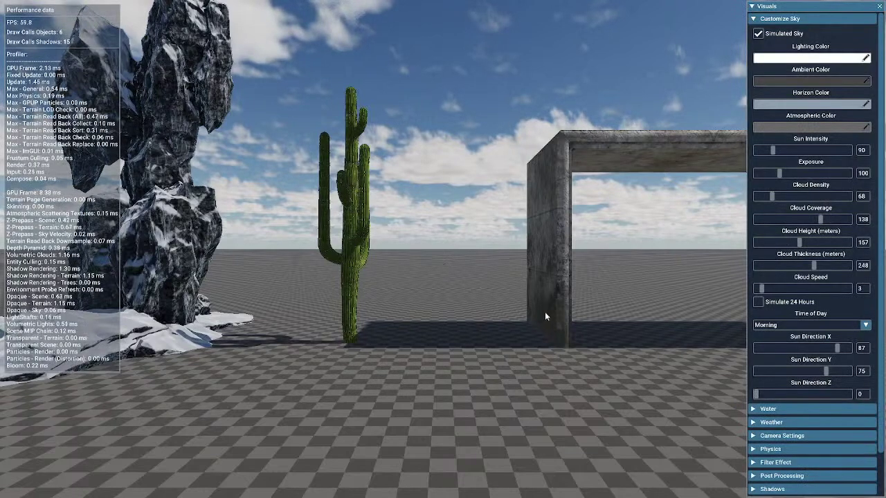
{"action": "left_click", "coordinate": [779, 449]}
{"action": "left_click", "coordinate": [780, 462]}
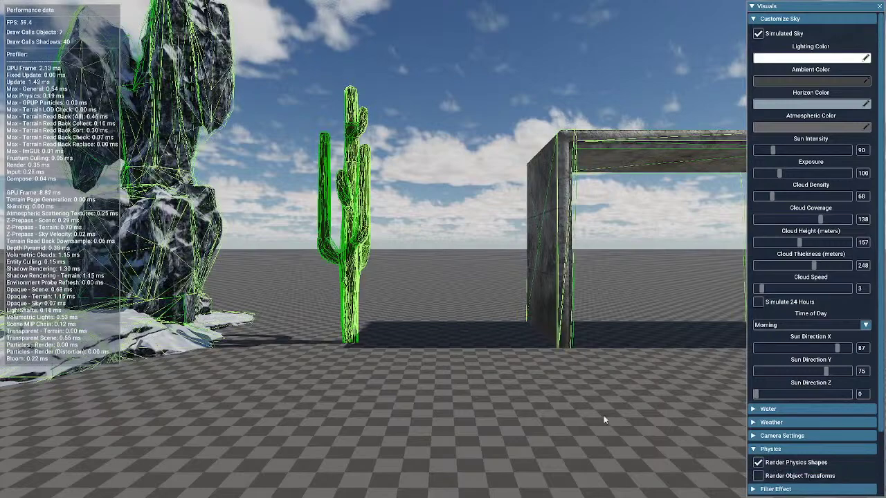
{"action": "key", "text": "F1"}
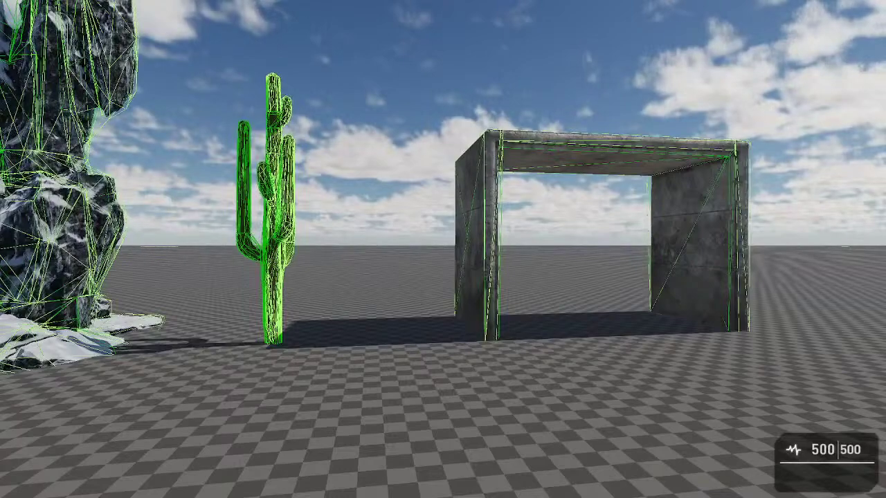
- Walk around the concrete enclosure and the cactus to examine their physics shape outlines up close
{"action": "key", "text": "w"}
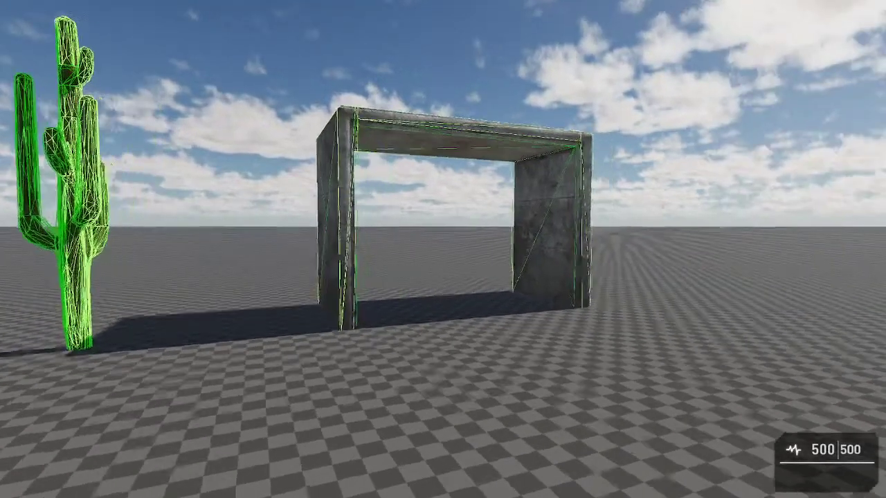
{"action": "key", "text": "d"}
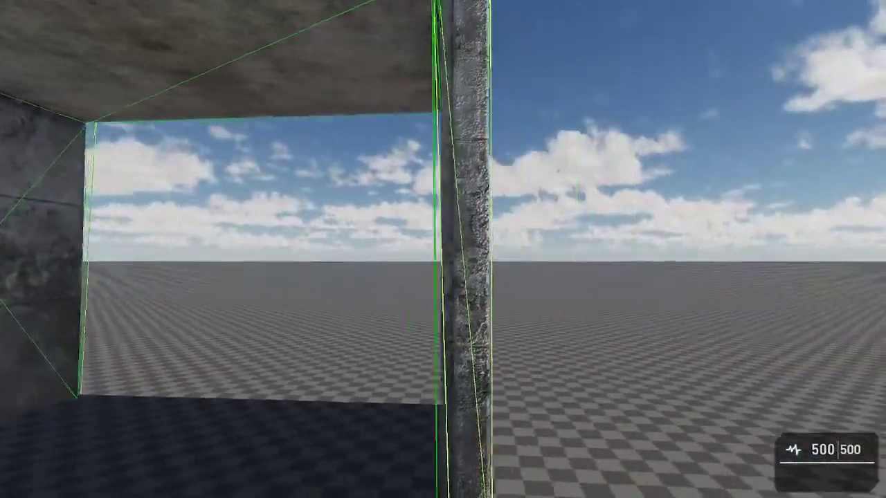
{"action": "key", "text": "a"}
{"action": "key", "text": "s"}
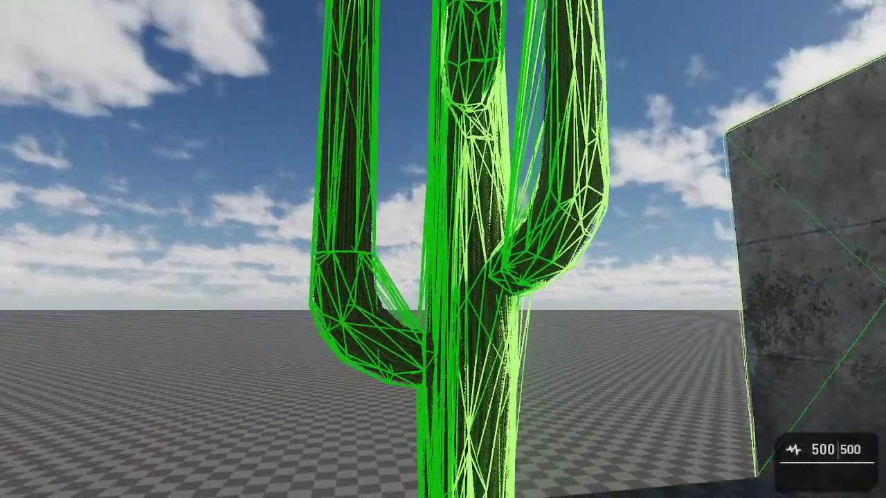
- Walk around the cactus and back away from it to examine how closely its physics shape follows the arms and trunk
{"action": "key", "text": "s"}
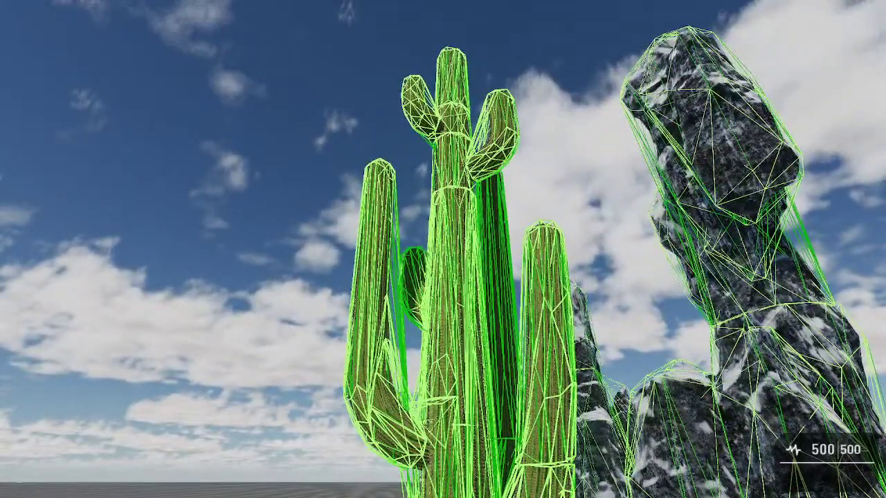
{"action": "key", "text": "w"}
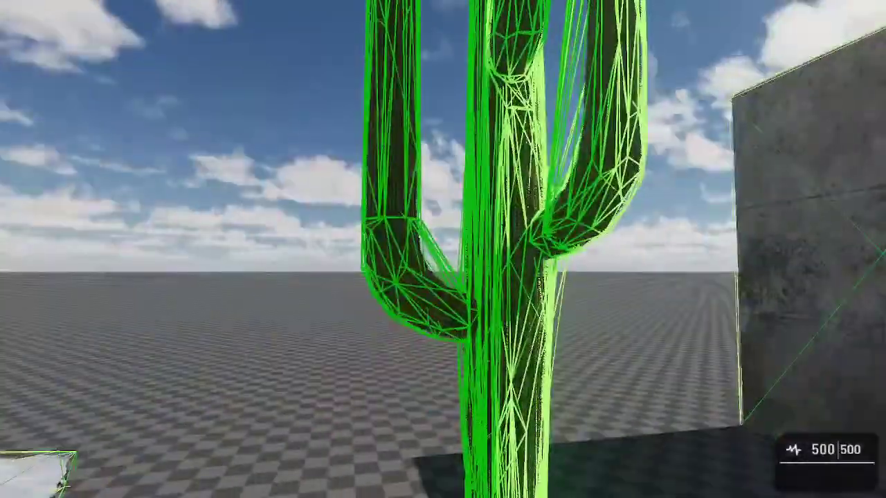
{"action": "key", "text": "s"}
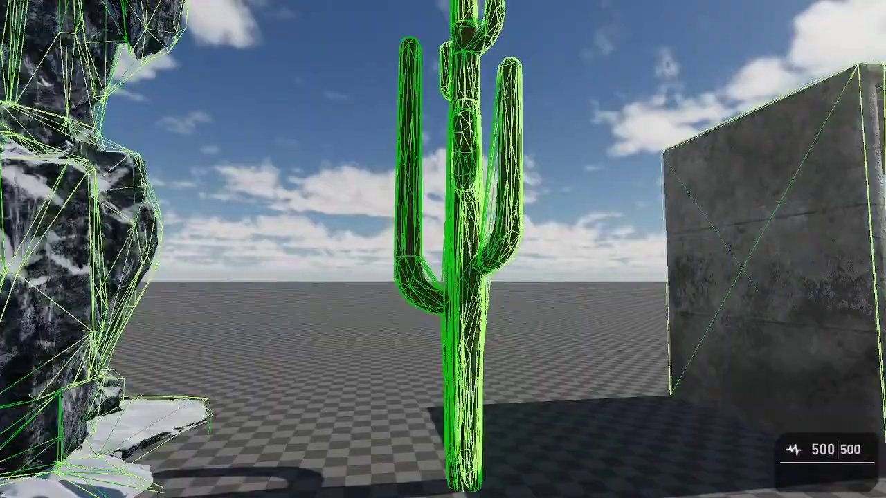
{"action": "key", "text": "s"}
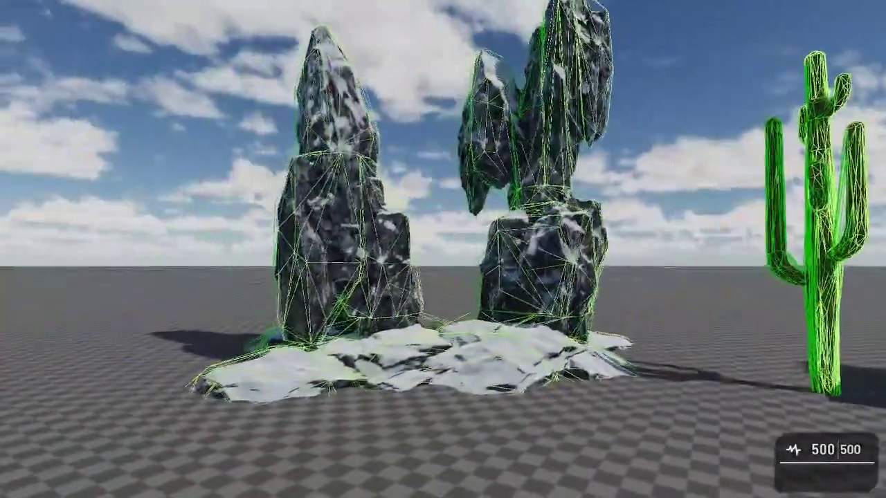
{"action": "key", "text": "w"}
{"action": "key", "text": "w"}
{"action": "key", "text": "s"}
{"action": "key", "text": "s"}
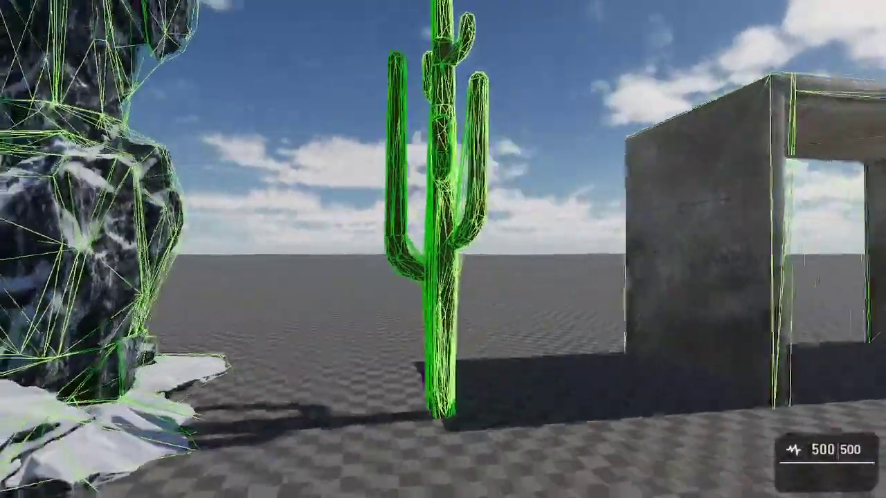
{"action": "key", "text": "w"}
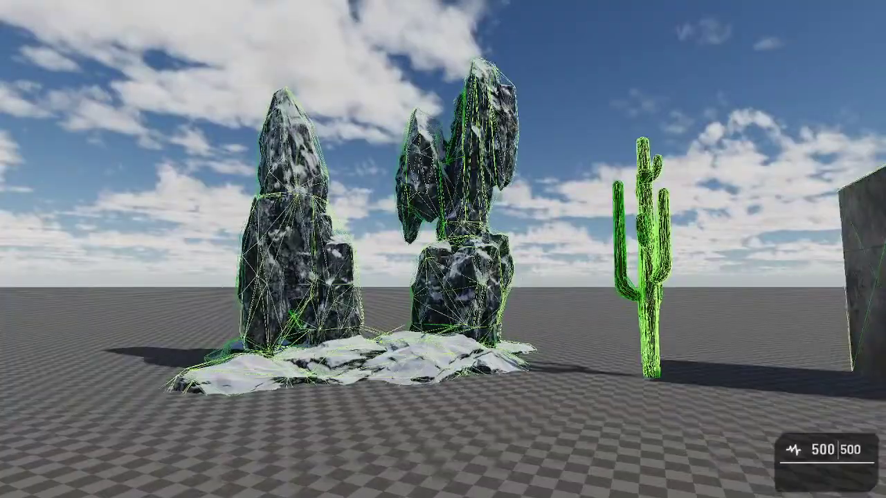
- Walk between and around the pillars of the Twin Spires Rock to examine its physics shape from several distances
{"action": "key", "text": "w"}
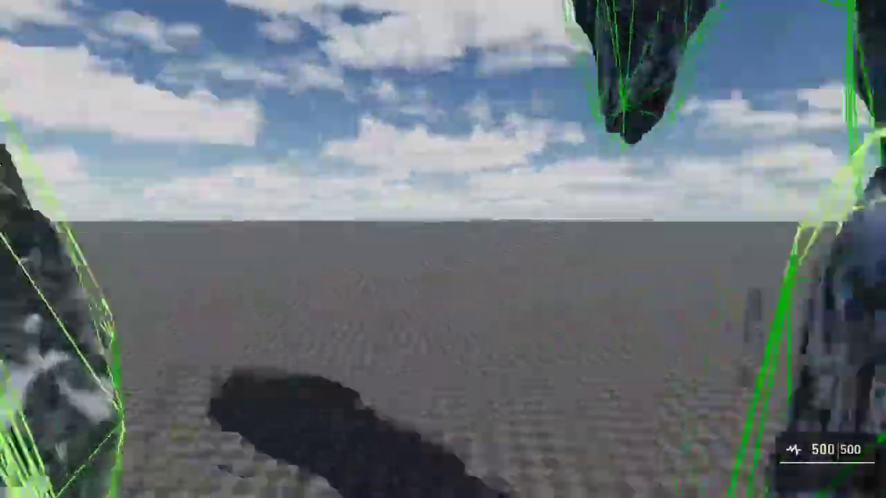
{"action": "key", "text": "d"}
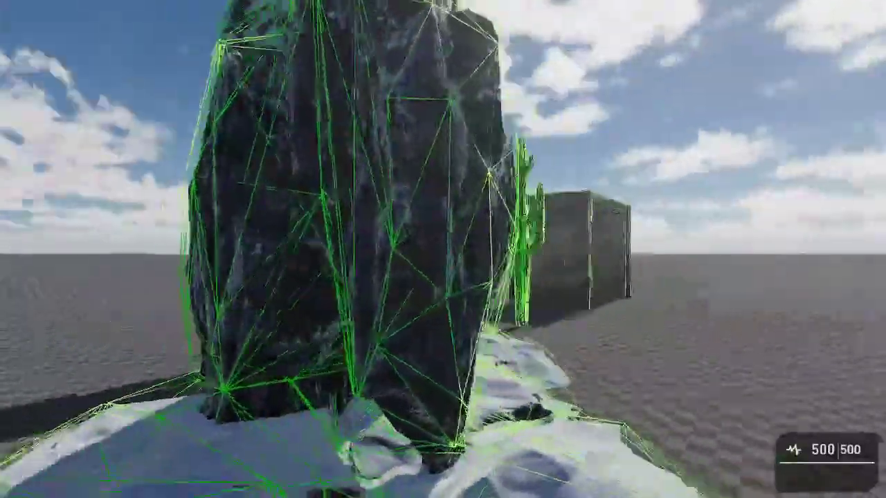
{"action": "key", "text": "s"}
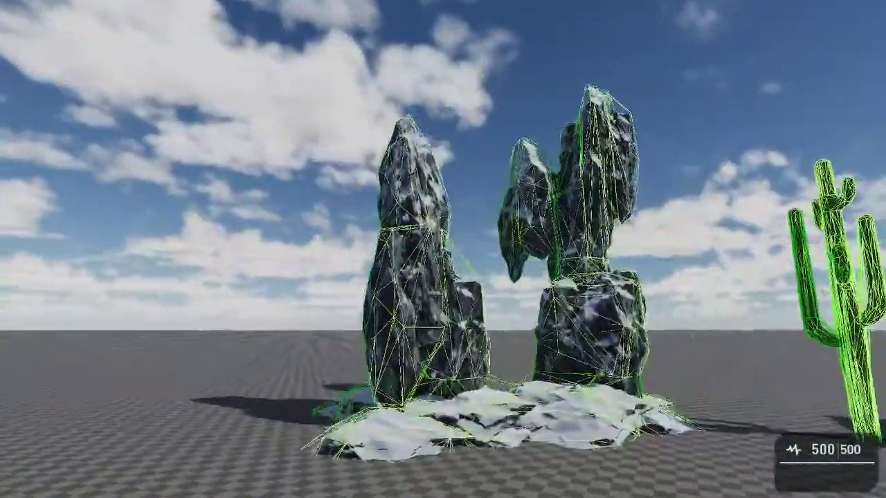
{"action": "key", "text": "w"}
{"action": "key", "text": "s"}
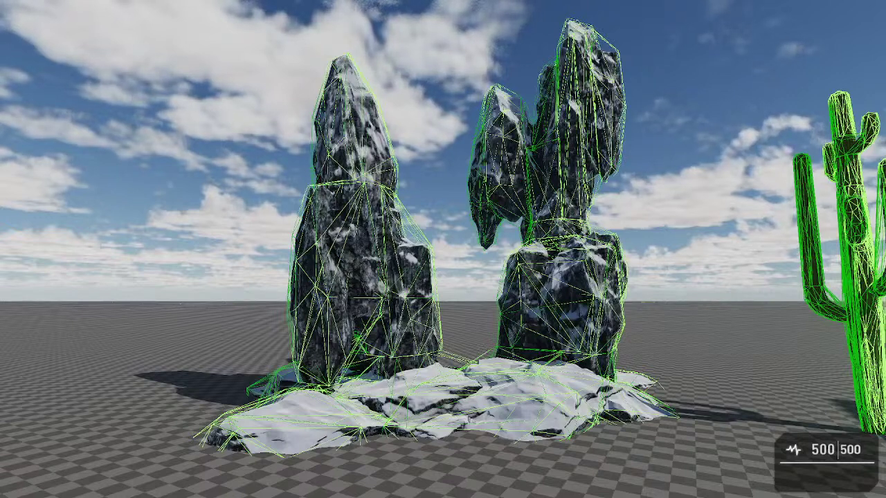
{"action": "key", "text": "w"}
{"action": "key", "text": "s"}
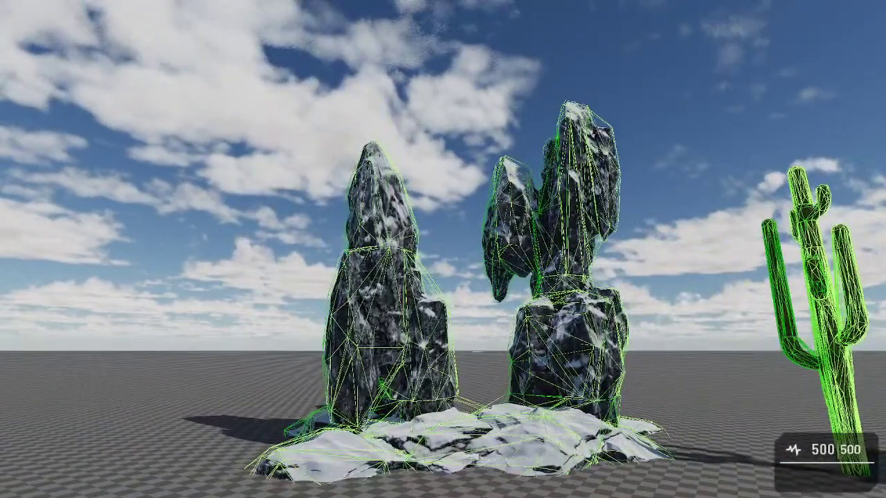
{"action": "key", "text": "w"}
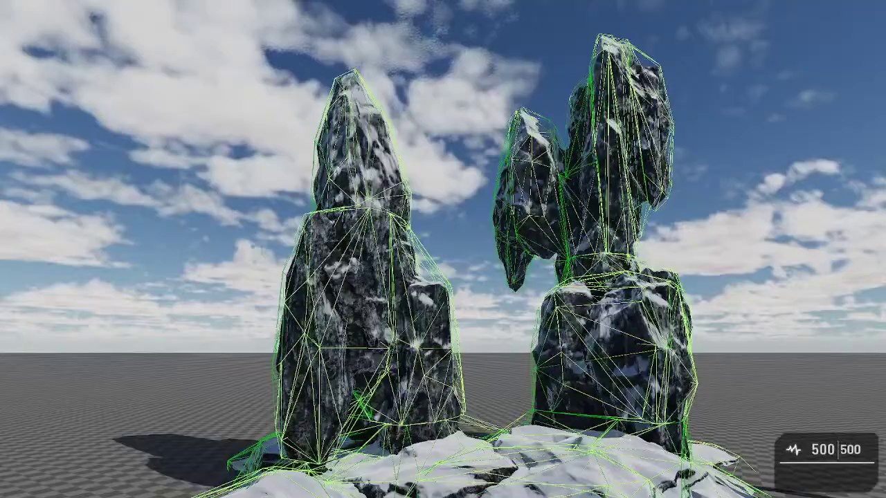
{"action": "key", "text": "s"}
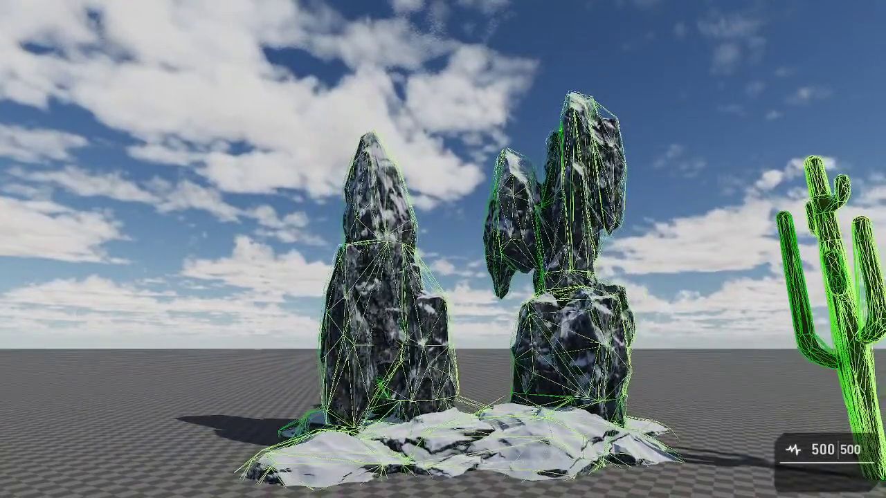
- Step back to compare the physics shapes of the rock, cactus and concrete enclosure together, and leave test mode
{"action": "key", "text": "s"}
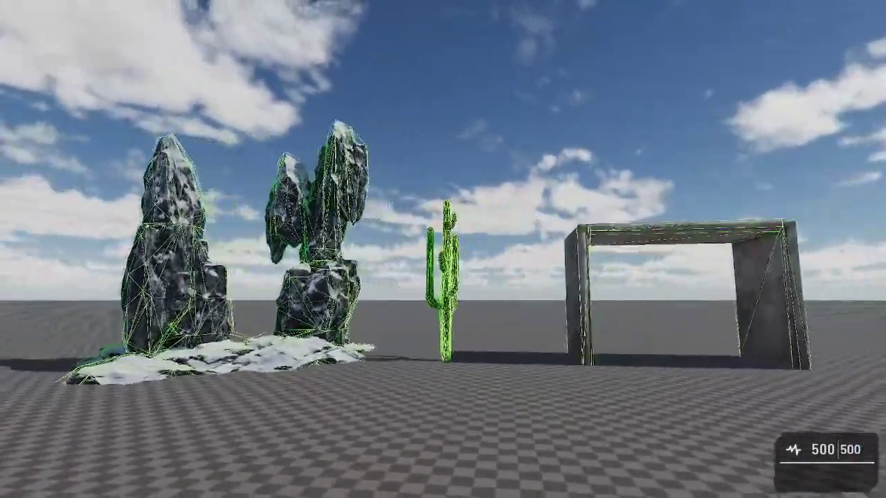
{"action": "key", "text": "w"}
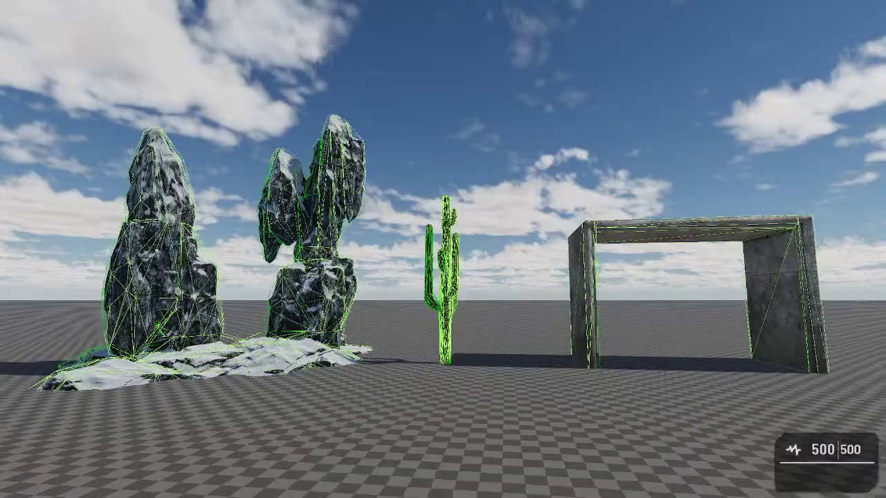
{"action": "key", "text": "s"}
{"action": "key", "text": "w"}
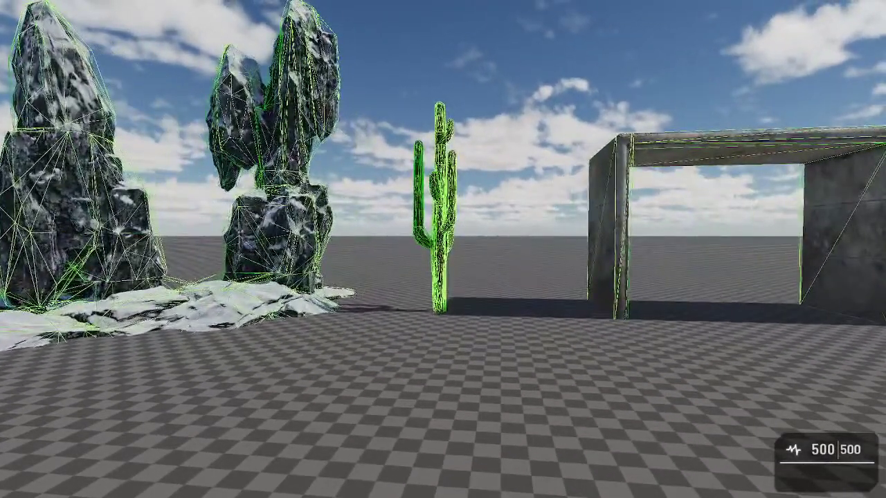
{"action": "key", "text": "s"}
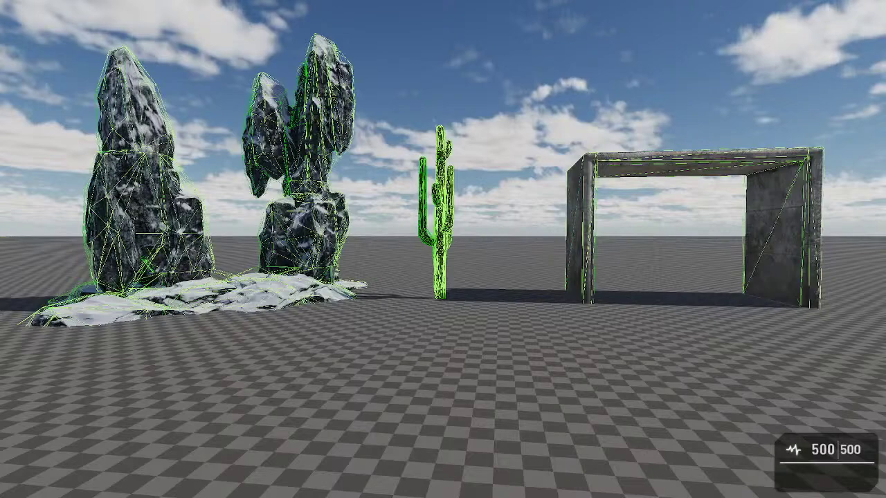
{"action": "key", "text": "Escape"}
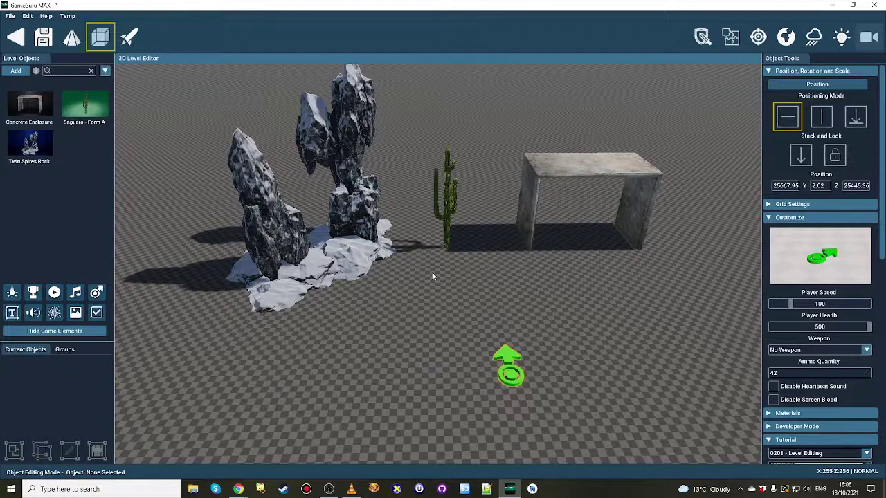
- Look over the level in the editor from several angles, ending with the concrete enclosure and the ground before it in view
{"action": "key", "text": "s"}
{"action": "mouse_move", "coordinate": [439, 270]}
{"action": "right_mouse_down"}
{"action": "mouse_move", "coordinate": [429, 270]}
{"action": "mouse_move", "coordinate": [438, 253]}
{"action": "mouse_move", "coordinate": [438, 274]}
{"action": "right_mouse_up"}
{"action": "key", "text": "w"}
{"action": "key", "text": "d"}
{"action": "key", "text": "s"}
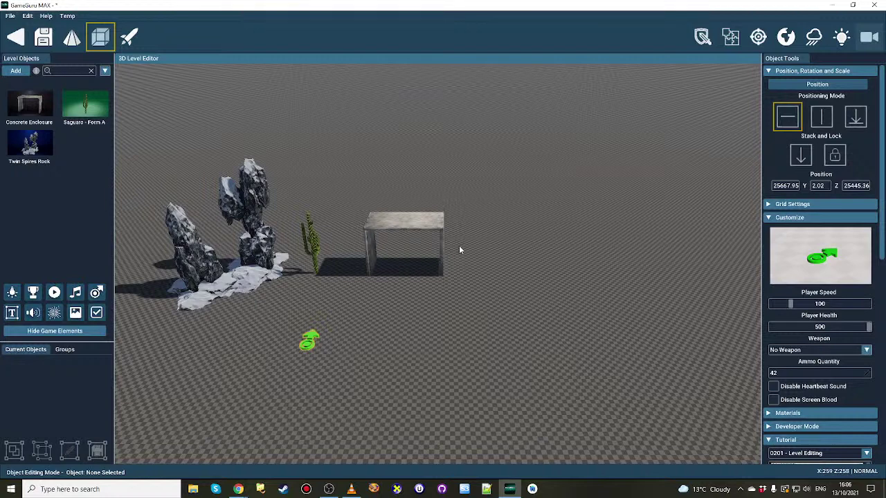
{"action": "mouse_move", "coordinate": [427, 354]}
{"action": "right_mouse_down"}
{"action": "mouse_move", "coordinate": [419, 370]}
{"action": "mouse_move", "coordinate": [420, 320]}
{"action": "mouse_move", "coordinate": [424, 357]}
{"action": "right_mouse_up"}
{"action": "key", "text": "w"}
{"action": "key", "text": "s"}
{"action": "key", "text": "w"}
{"action": "key", "text": "s"}
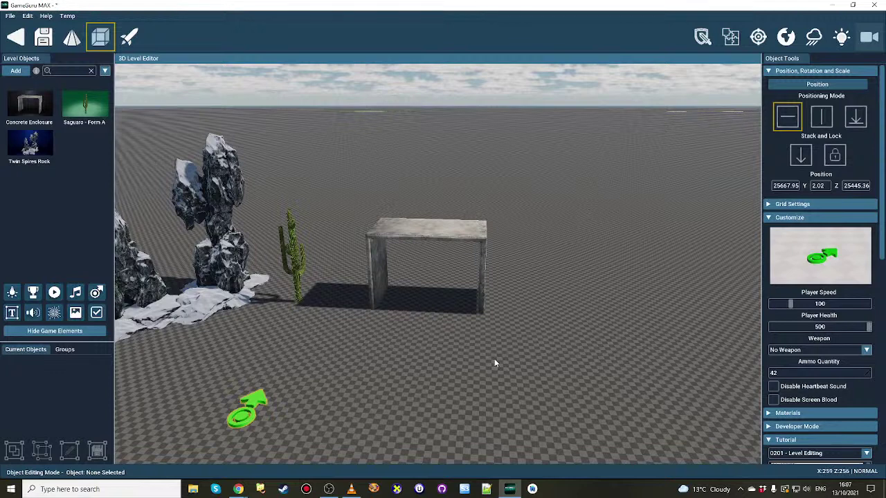
- Switch the Shooter Games set on and off to compare which game elements it offers
{"action": "left_click", "coordinate": [759, 37]}
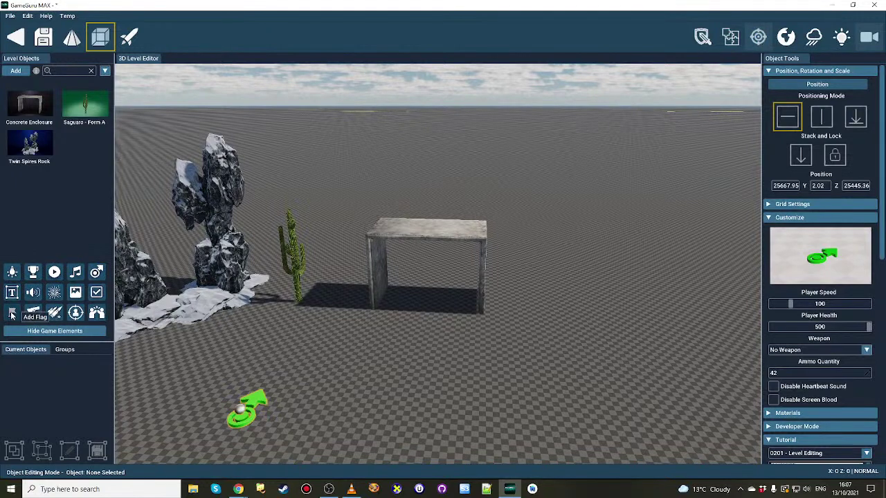
{"action": "left_click", "coordinate": [758, 38]}
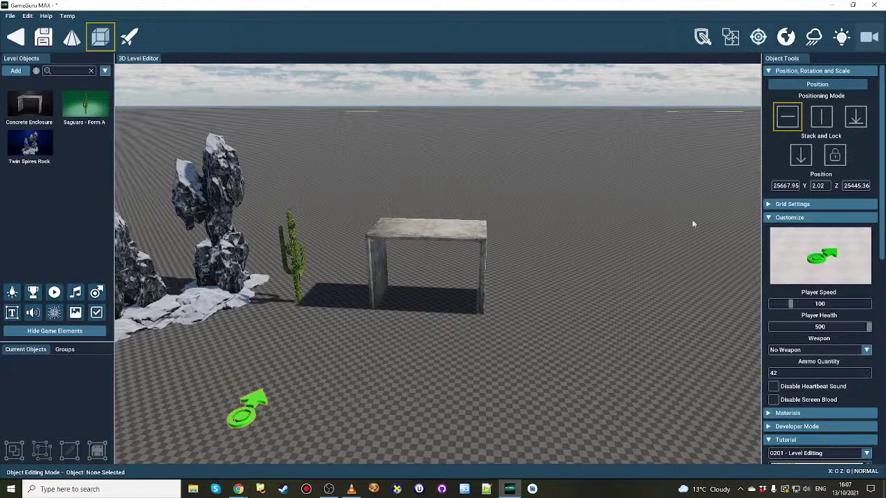
{"action": "left_click", "coordinate": [758, 38]}
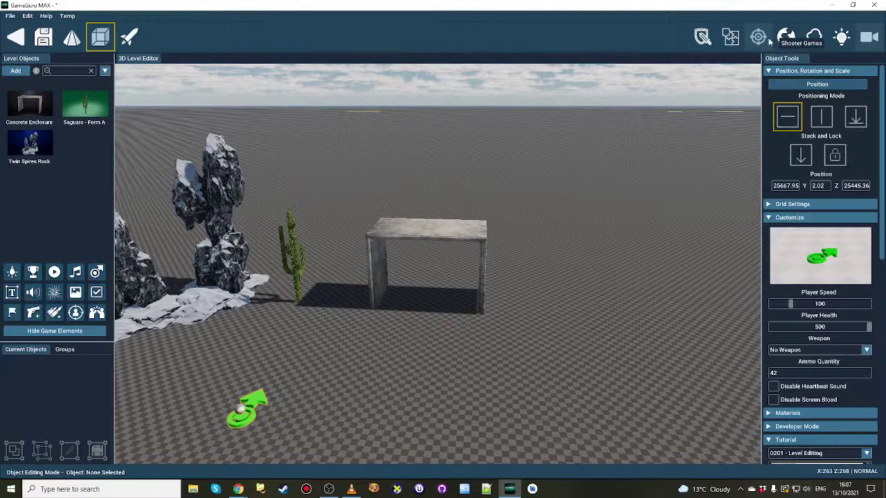
{"action": "left_click", "coordinate": [768, 40]}
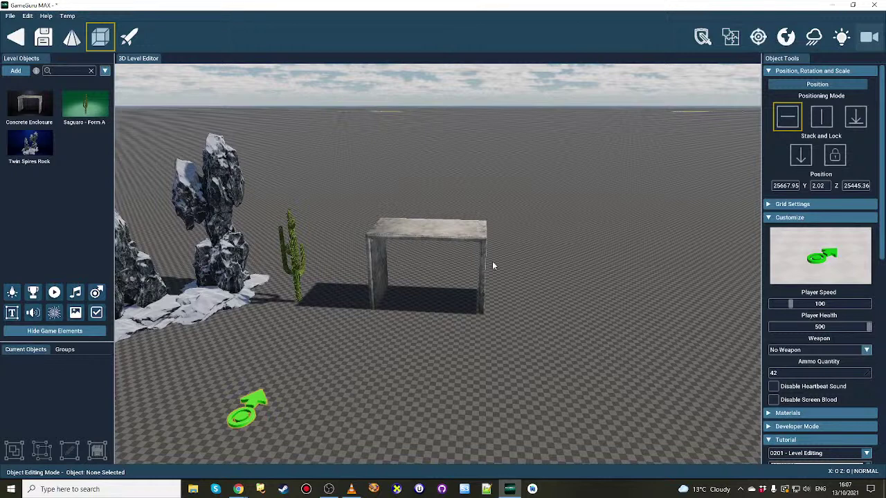
- Enable the Shooter Games set and place an Audio Zone on the ground inside the concrete enclosure
{"action": "left_click", "coordinate": [759, 37]}
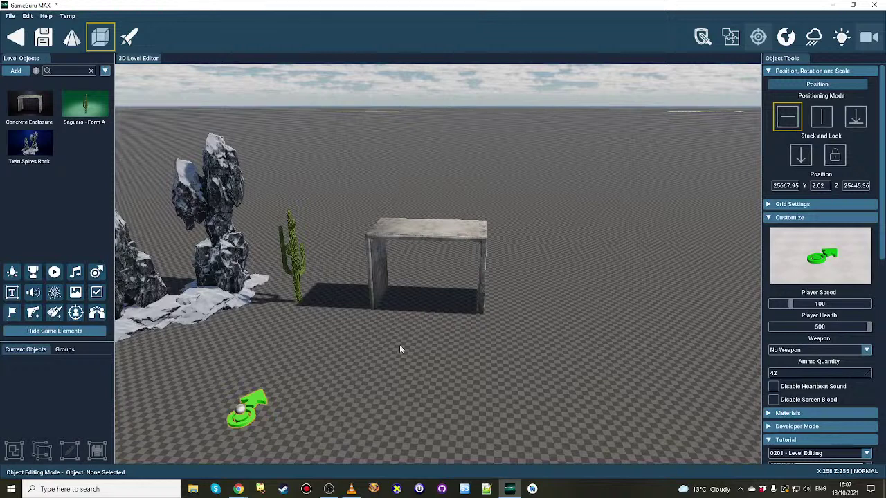
{"action": "left_click", "coordinate": [33, 294]}
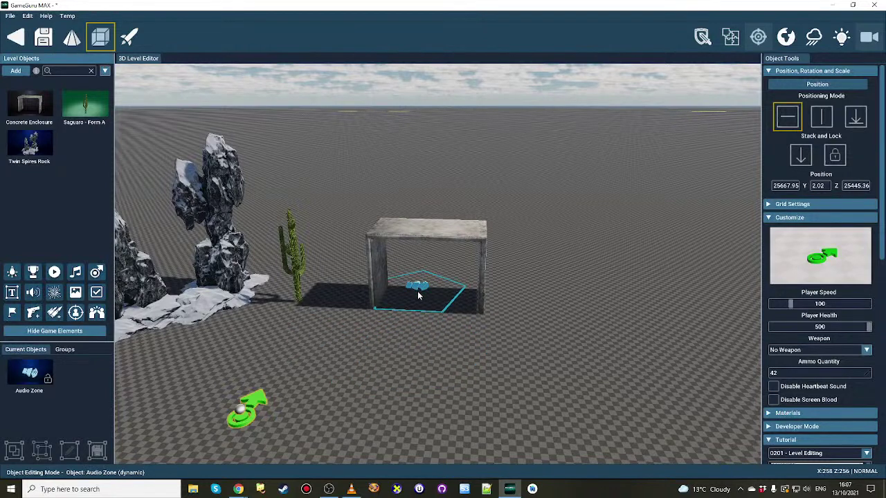
{"action": "left_click", "coordinate": [432, 300]}
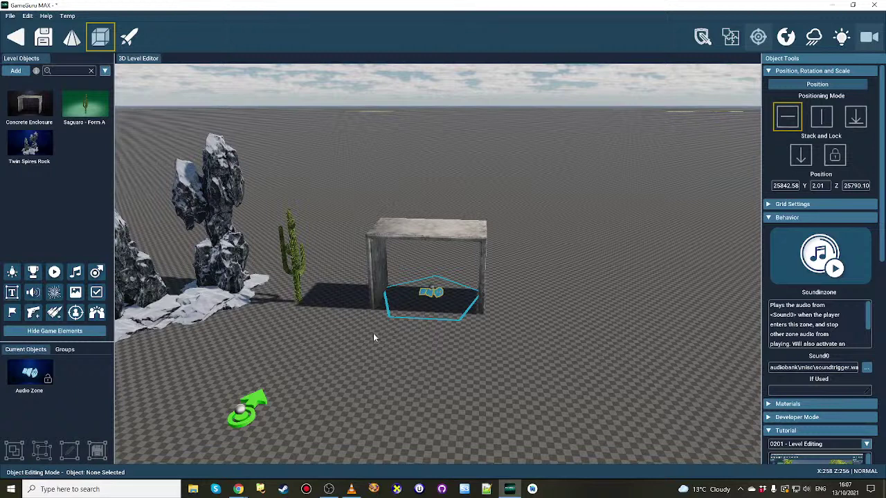
- Add the Xander - Military Contractor character from the Showcase category and place him on the ground in front of the enclosure
{"action": "left_click", "coordinate": [15, 70]}
{"action": "left_click", "coordinate": [243, 279]}
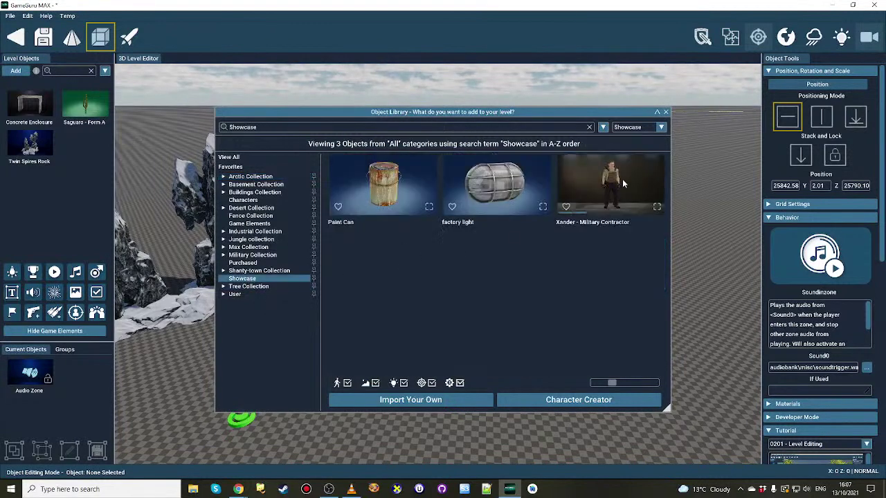
{"action": "left_click", "coordinate": [604, 198]}
{"action": "left_click", "coordinate": [339, 371]}
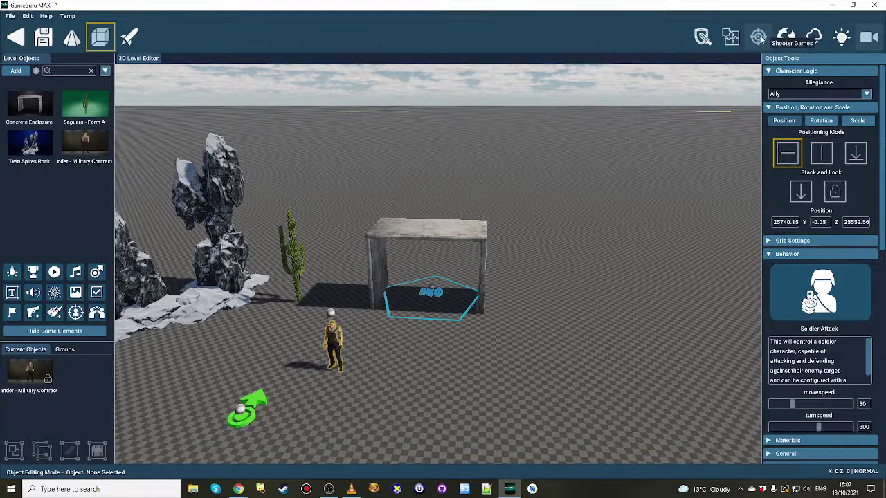
- Connect the military contractor to the audio zone and set the relationship to Alert character
{"action": "left_click", "coordinate": [334, 312]}
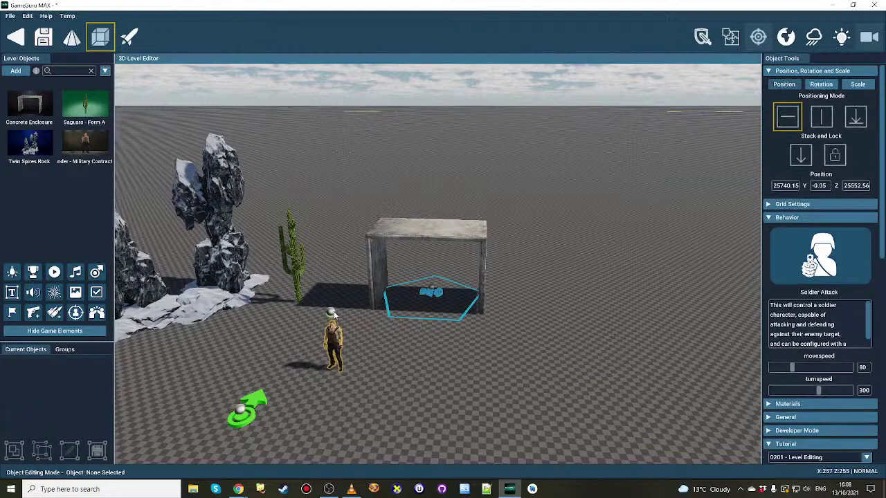
{"action": "left_click", "coordinate": [430, 291]}
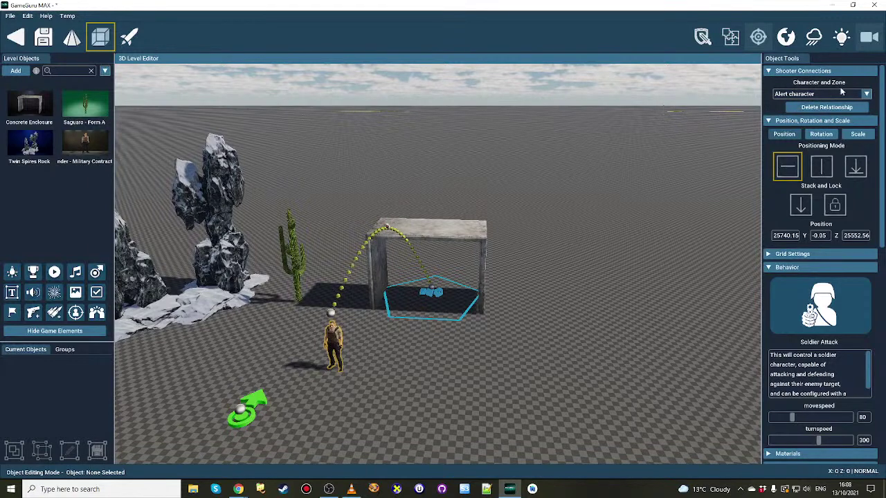
{"action": "left_click", "coordinate": [810, 95]}
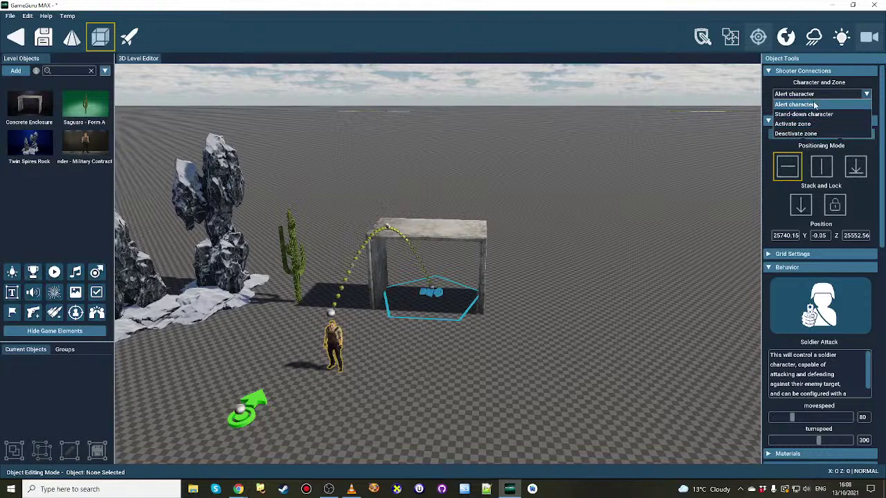
{"action": "left_click", "coordinate": [790, 91]}
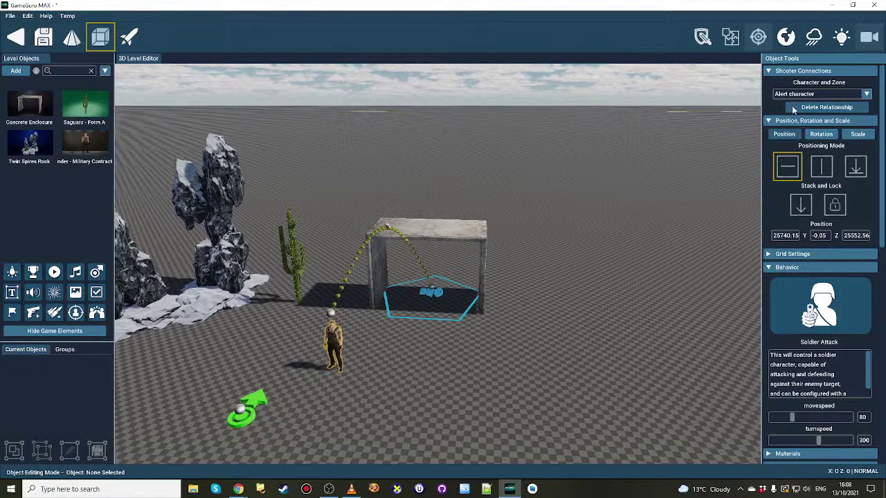
{"action": "left_click", "coordinate": [828, 95]}
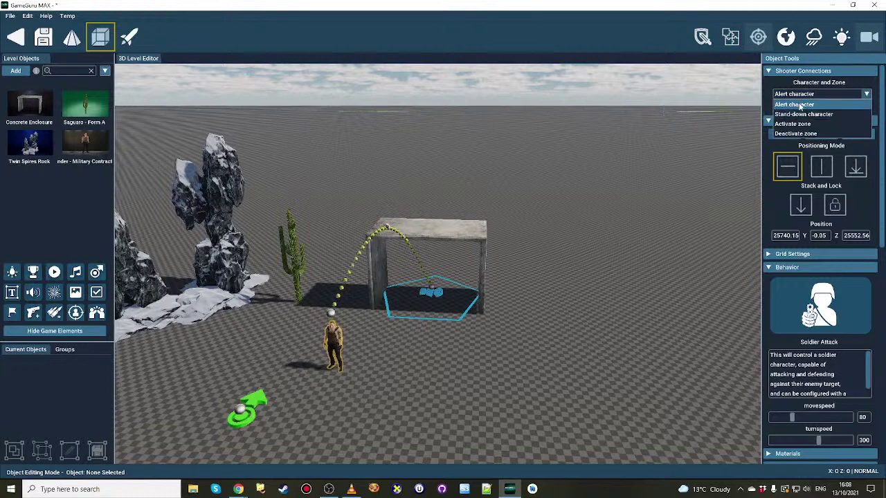
{"action": "left_click", "coordinate": [801, 105]}
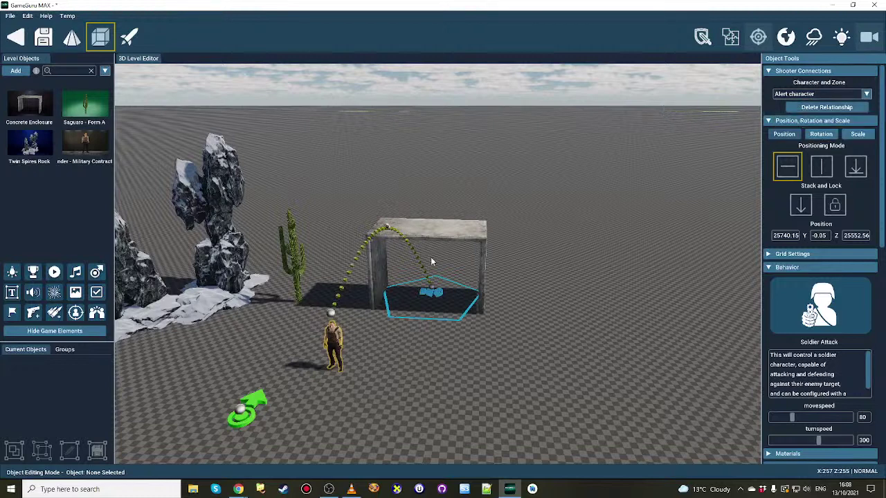
- Move the military contractor back behind the cactus and the player start marker in front of the concrete enclosure
{"action": "left_click_drag", "start_coordinate": [338, 345], "coordinate": [317, 302]}
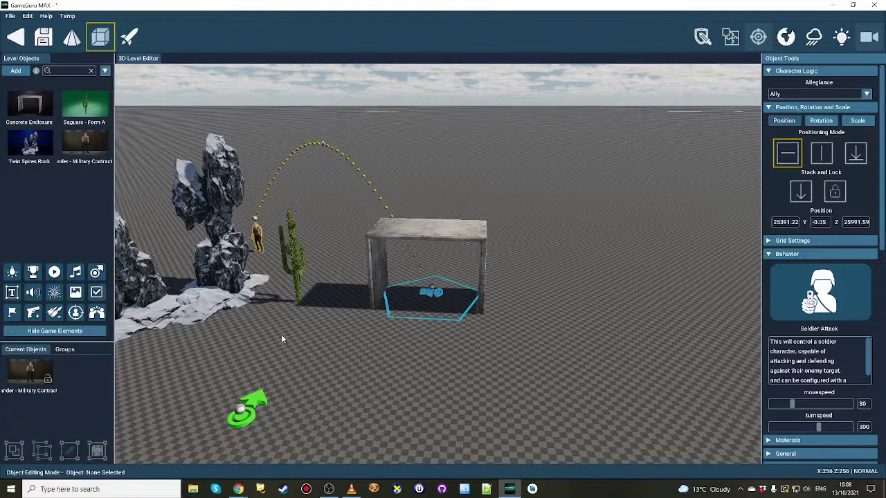
{"action": "left_click_drag", "start_coordinate": [239, 422], "coordinate": [418, 398]}
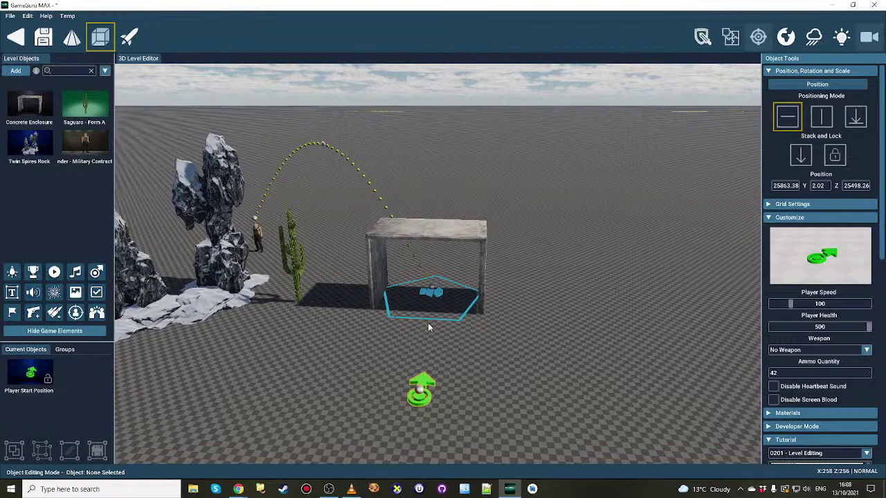
{"action": "scroll", "coordinate": [427, 323], "scroll_direction": "up", "scroll_amount": 5}
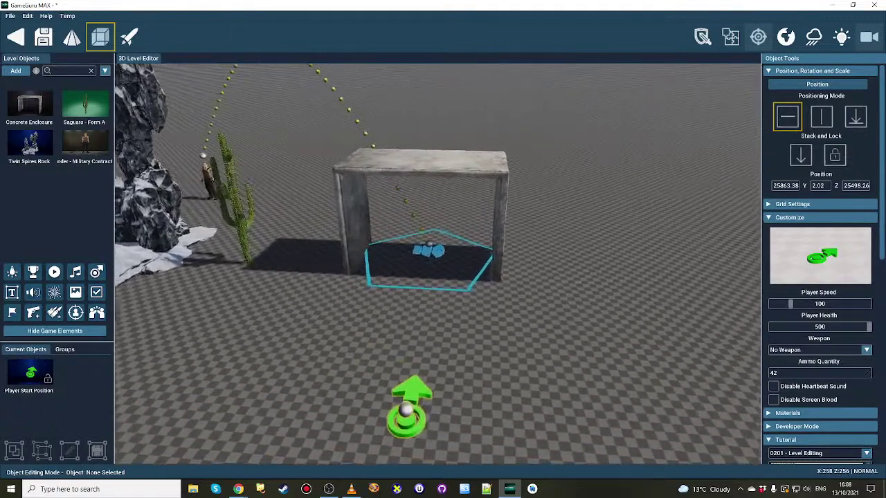
{"action": "scroll", "coordinate": [517, 294], "scroll_direction": "down", "scroll_amount": 5}
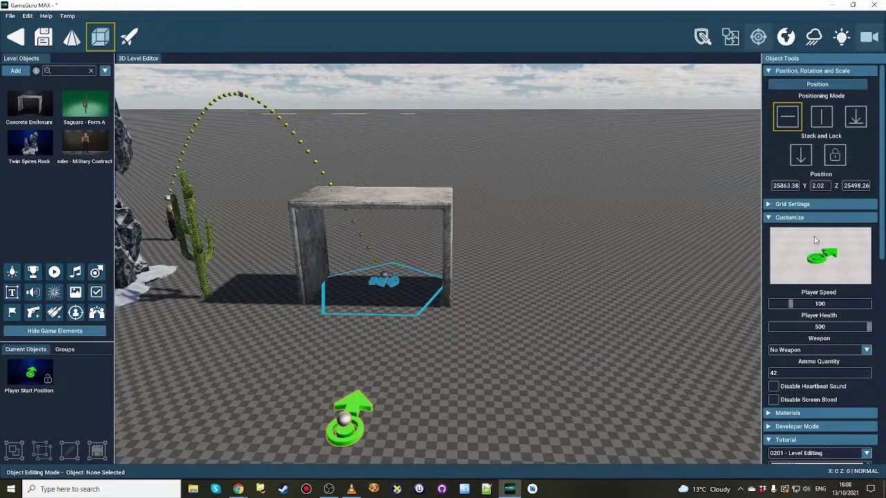
- Review the player start's customization settings and the military contractor's behavior settings
{"action": "scroll", "coordinate": [817, 243], "scroll_direction": "down", "scroll_amount": 3}
{"action": "scroll", "coordinate": [816, 244], "scroll_direction": "down", "scroll_amount": 4}
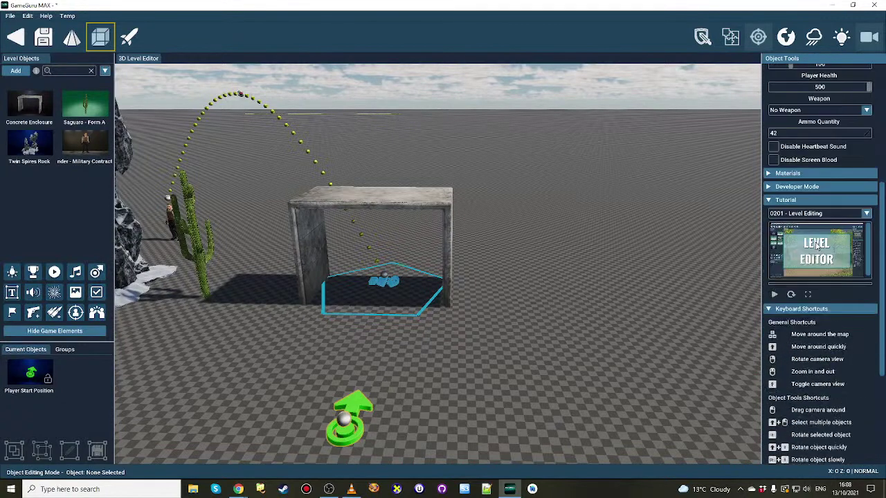
{"action": "scroll", "coordinate": [817, 246], "scroll_direction": "up", "scroll_amount": 5}
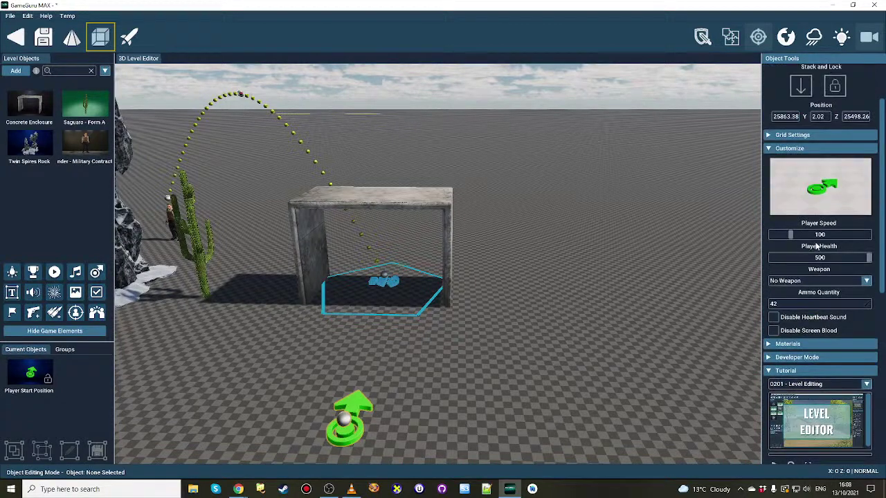
{"action": "left_click", "coordinate": [170, 218]}
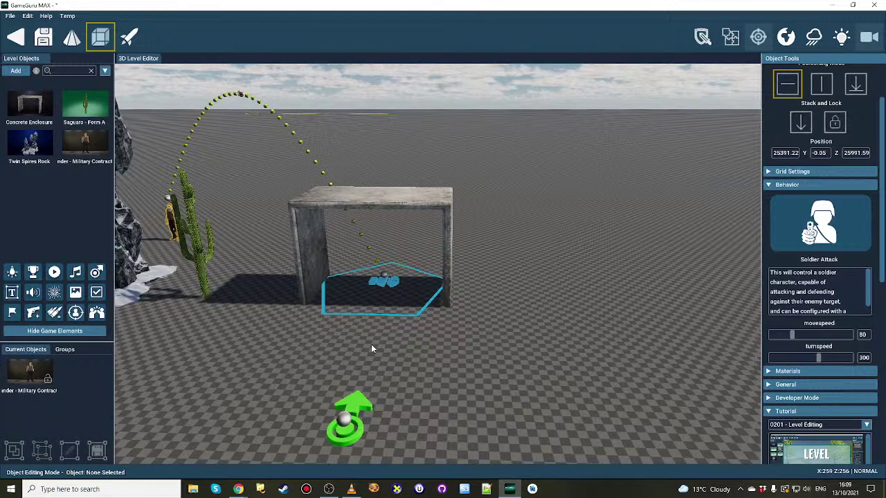
- Add the Basement Access - Frame from the Max Collection and place it against the outer side wall of the concrete enclosure
{"action": "left_click", "coordinate": [15, 71]}
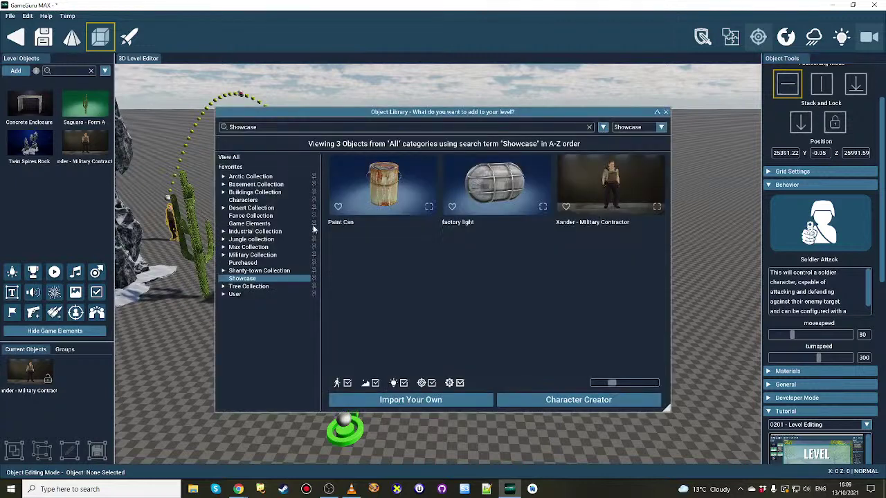
{"action": "left_click", "coordinate": [257, 248]}
{"action": "scroll", "coordinate": [618, 272], "scroll_direction": "down", "scroll_amount": 1}
{"action": "scroll", "coordinate": [618, 272], "scroll_direction": "down", "scroll_amount": 3}
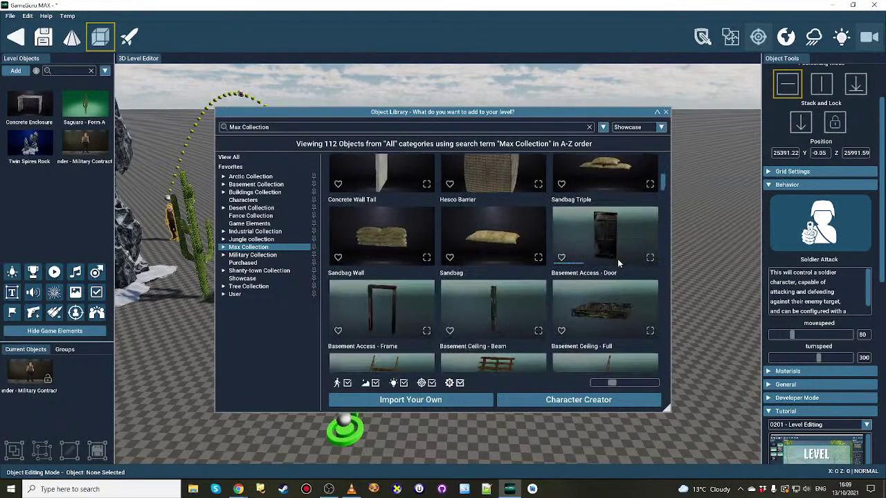
{"action": "left_click", "coordinate": [407, 308]}
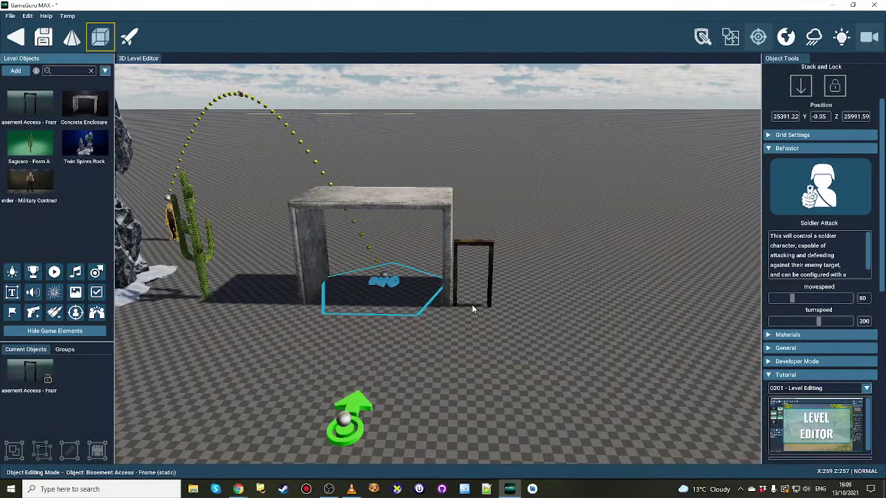
{"action": "left_click", "coordinate": [473, 304]}
- Add the Basement Access - Door from the Max Collection and fit it into the door frame
{"action": "left_click", "coordinate": [15, 72]}
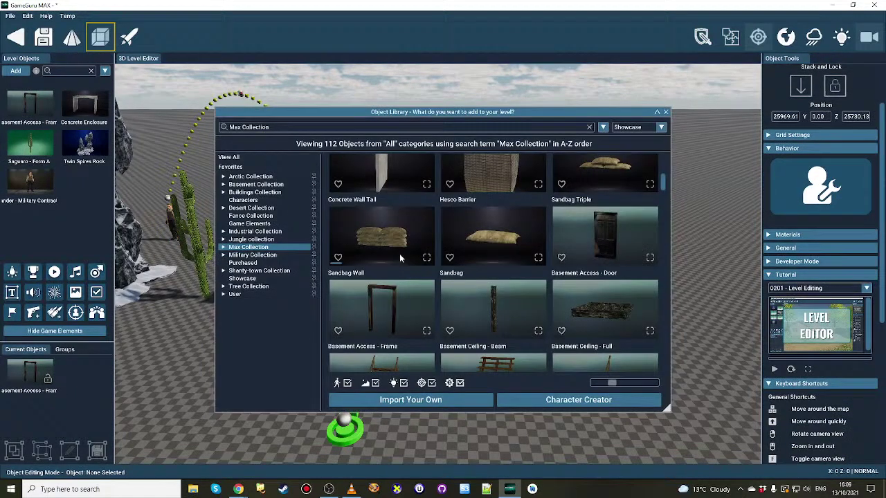
{"action": "left_click", "coordinate": [597, 243]}
{"action": "left_click", "coordinate": [473, 309]}
- Add the Brass Key from the Max Collection and place it on the ground in front of the door
{"action": "right_click_drag", "start_coordinate": [473, 309], "coordinate": [496, 329]}
{"action": "key", "text": "w"}
{"action": "key", "text": "w"}
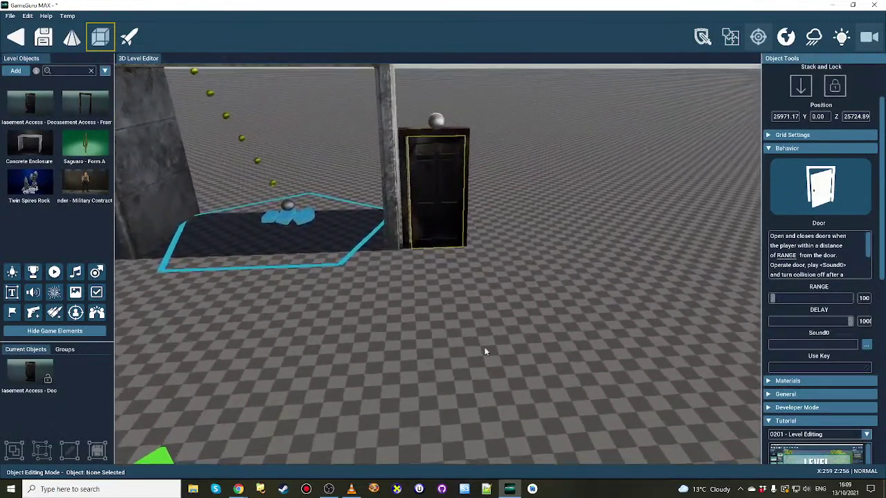
{"action": "left_click", "coordinate": [16, 72]}
{"action": "scroll", "coordinate": [597, 248], "scroll_direction": "down", "scroll_amount": 5}
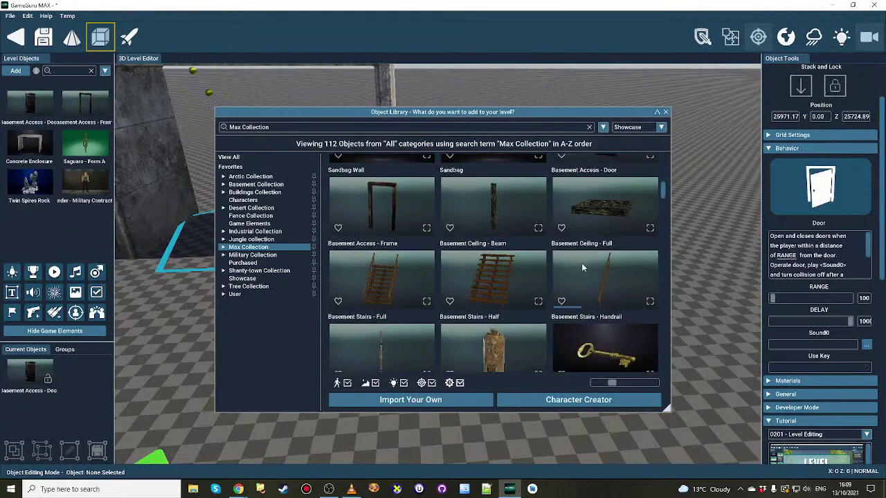
{"action": "left_click", "coordinate": [597, 247]}
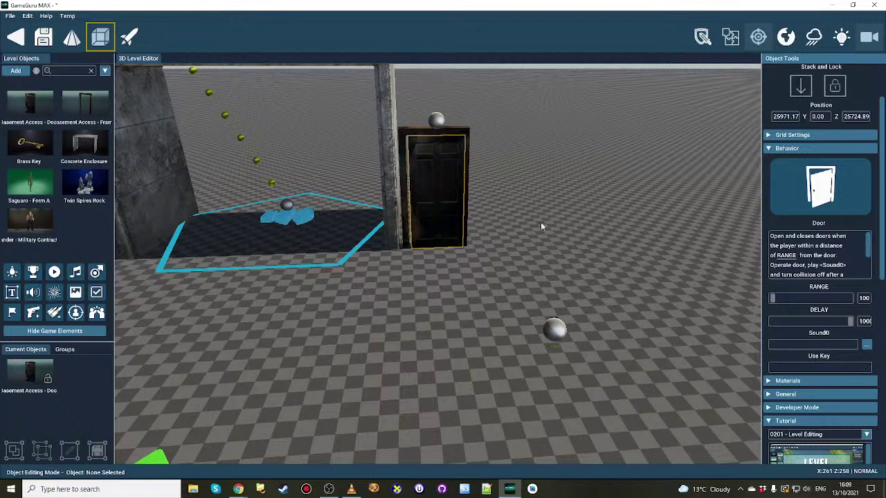
- Try to connect the framed door to the brass key on the ground
{"action": "mouse_move", "coordinate": [436, 120]}
{"action": "left_mouse_down"}
{"action": "mouse_move", "coordinate": [553, 246]}
{"action": "mouse_move", "coordinate": [556, 328]}
{"action": "left_mouse_up"}
{"action": "right_click_drag", "start_coordinate": [493, 313], "coordinate": [515, 312]}
{"action": "mouse_move", "coordinate": [515, 298]}
{"action": "left_mouse_down"}
{"action": "mouse_move", "coordinate": [447, 200]}
{"action": "mouse_move", "coordinate": [366, 120]}
{"action": "mouse_move", "coordinate": [503, 255]}
{"action": "mouse_move", "coordinate": [516, 297]}
{"action": "left_mouse_up"}
{"action": "key", "text": "d"}
{"action": "right_click_drag", "start_coordinate": [516, 298], "coordinate": [429, 185]}
{"action": "key", "text": "s"}
{"action": "key", "text": "a"}
{"action": "left_click_drag", "start_coordinate": [398, 171], "coordinate": [568, 340]}
- Compare the military contractor's link to the audio zone with the connection points of the door and key
{"action": "right_click_drag", "start_coordinate": [568, 340], "coordinate": [360, 267]}
{"action": "key", "text": "s"}
{"action": "key", "text": "a"}
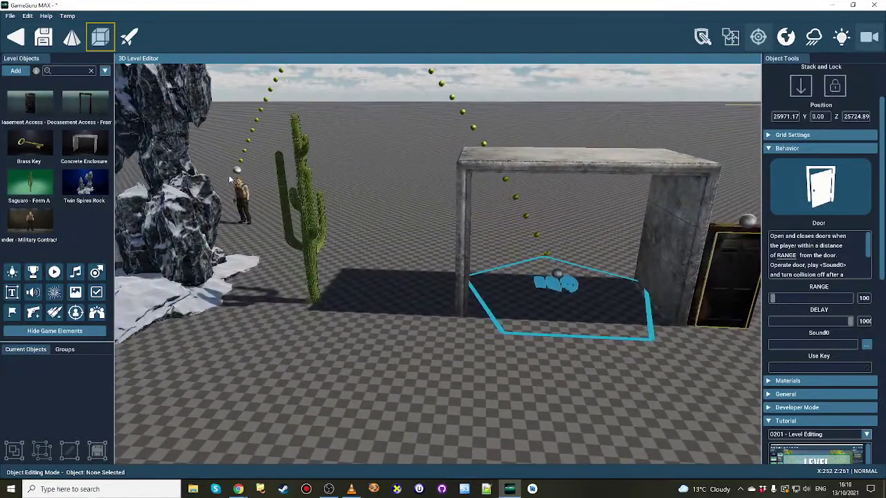
{"action": "key", "text": "d"}
{"action": "right_click_drag", "start_coordinate": [569, 283], "coordinate": [547, 243]}
{"action": "key", "text": "w"}
{"action": "key", "text": "d"}
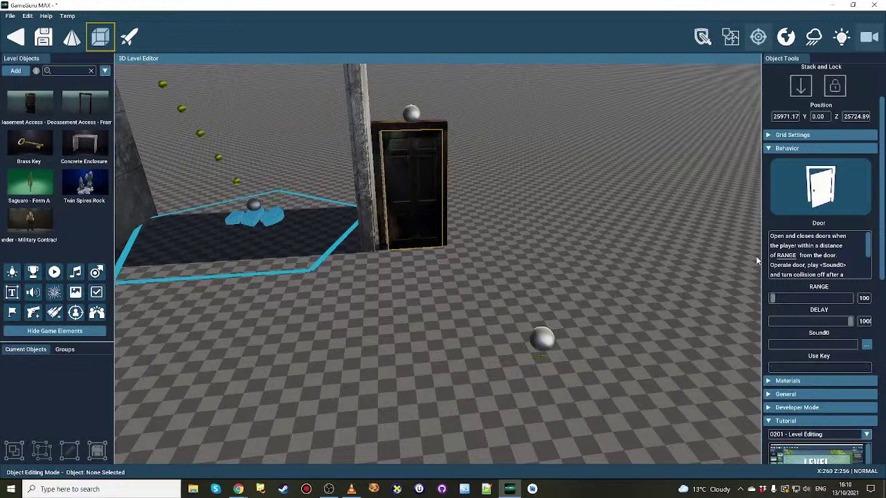
- Place a second Basement Access - Door on the ground beside the framed door
{"action": "key", "text": "s"}
{"action": "right_click_drag", "start_coordinate": [557, 353], "coordinate": [522, 269]}
{"action": "left_click", "coordinate": [461, 220]}
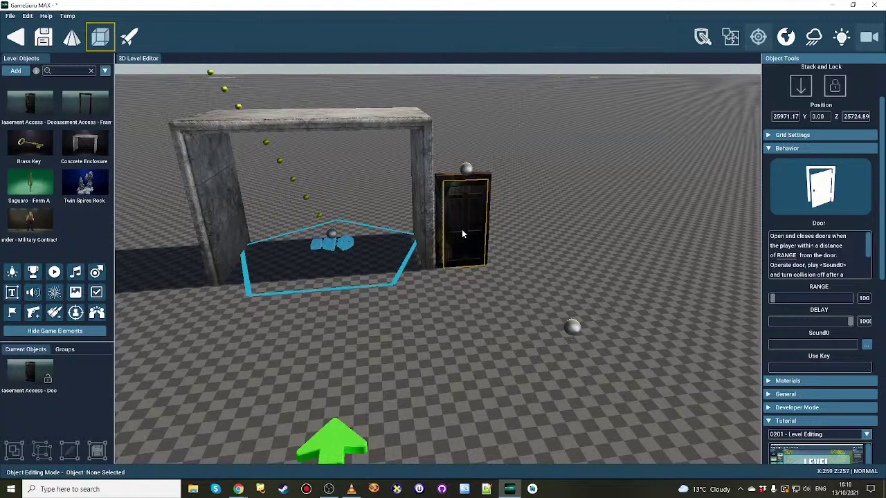
{"action": "left_click", "coordinate": [30, 374]}
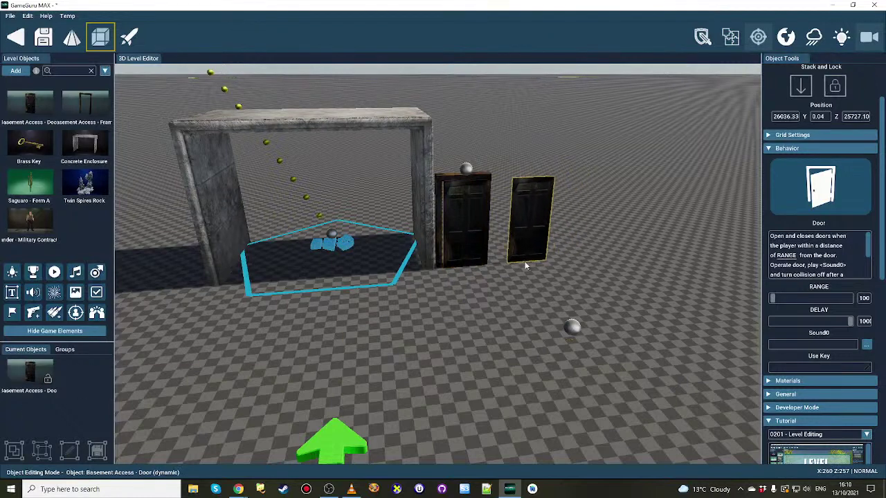
{"action": "left_click", "coordinate": [527, 305]}
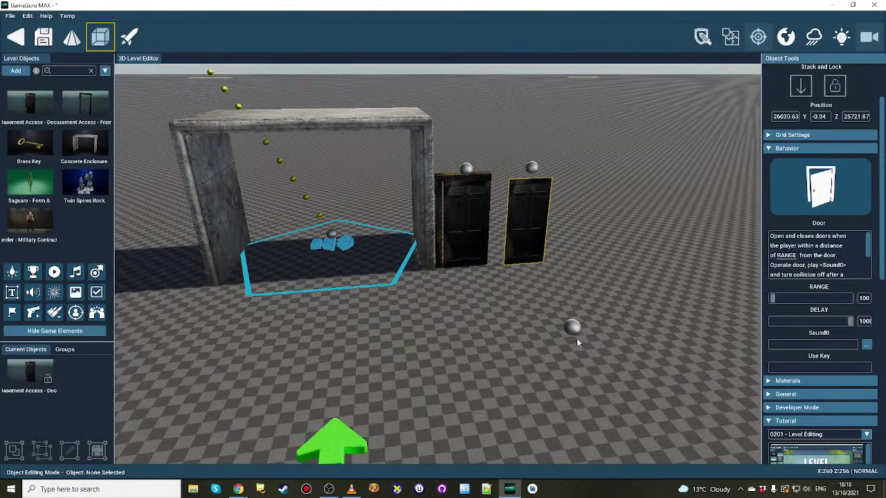
- Examine the level layout from several angles, from the military contractor's link to the enclosure and the two doors
{"action": "key", "text": "s"}
{"action": "mouse_move", "coordinate": [459, 250]}
{"action": "right_mouse_down"}
{"action": "mouse_move", "coordinate": [388, 229]}
{"action": "mouse_move", "coordinate": [347, 242]}
{"action": "right_mouse_up"}
{"action": "key", "text": "a"}
{"action": "key", "text": "d"}
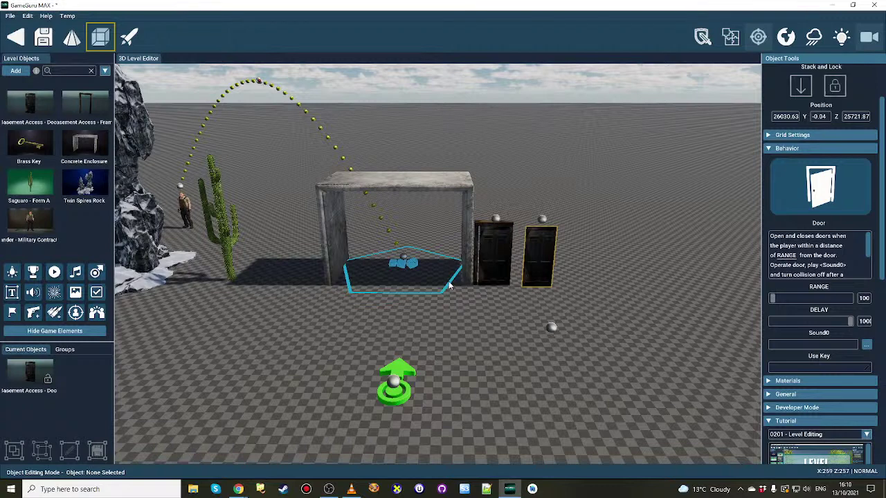
{"action": "scroll", "coordinate": [456, 290], "scroll_direction": "down", "scroll_amount": 4}
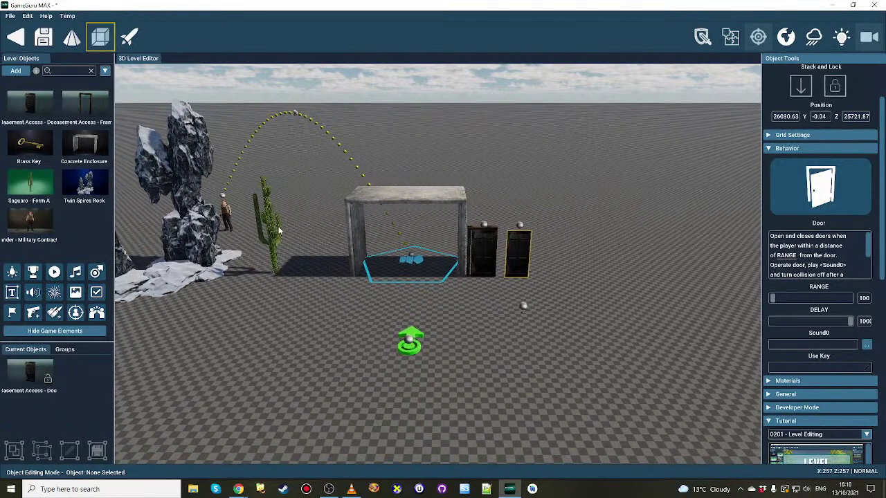
{"action": "key", "text": "w"}
{"action": "right_click_drag", "start_coordinate": [270, 237], "coordinate": [294, 231]}
{"action": "key", "text": "s"}
{"action": "key", "text": "w"}
{"action": "key", "text": "s"}
{"action": "key", "text": "w"}
{"action": "key", "text": "s"}
{"action": "right_click_drag", "start_coordinate": [401, 236], "coordinate": [411, 251]}
{"action": "key", "text": "s"}
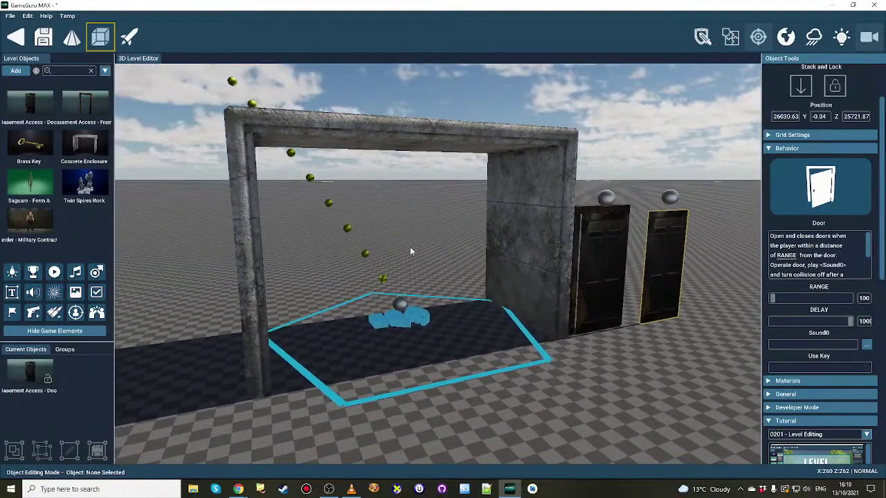
- Add the factory light from the Showcase category and mount it on the enclosure's inner wall nearest the doors
{"action": "left_click", "coordinate": [15, 71]}
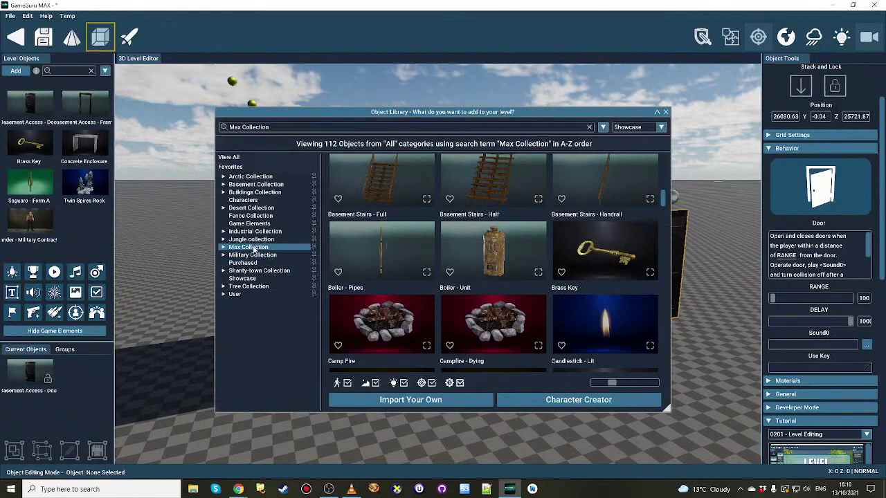
{"action": "left_click", "coordinate": [240, 279]}
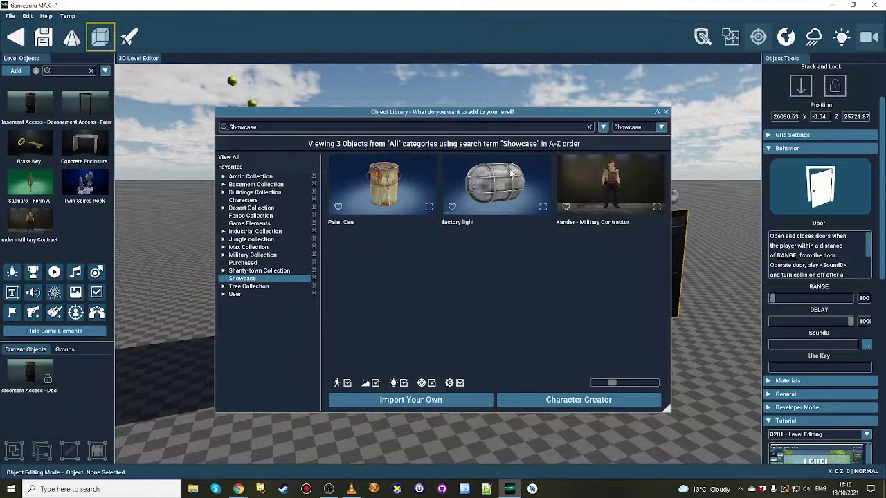
{"action": "left_click", "coordinate": [512, 173]}
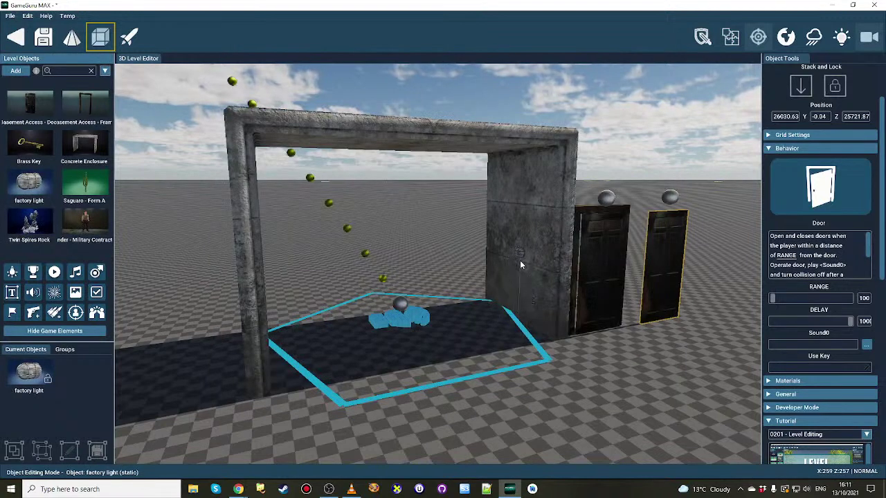
{"action": "left_click", "coordinate": [518, 256]}
- Place a Light game element inside the enclosure directly in front of the factory light
{"action": "left_click", "coordinate": [12, 272]}
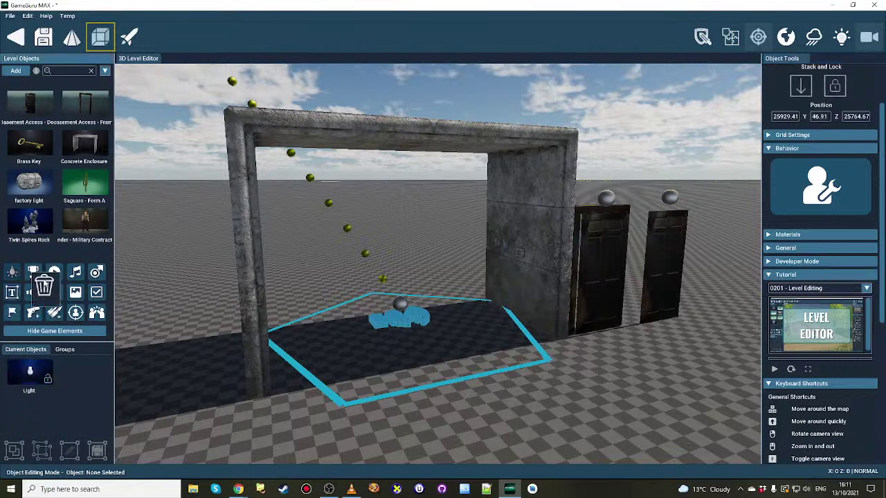
{"action": "left_click", "coordinate": [492, 344]}
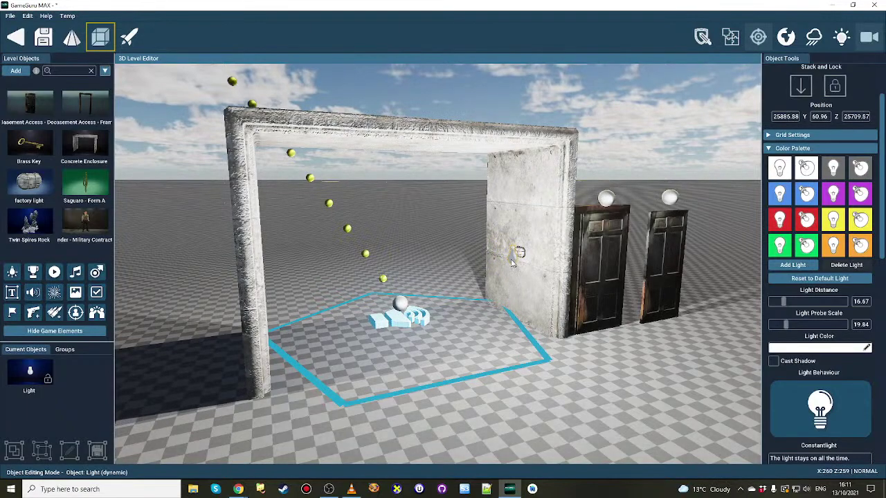
{"action": "left_click", "coordinate": [512, 264]}
- Connect the audio zone and the light inside the enclosure with a relationship link
{"action": "right_click_drag", "start_coordinate": [512, 265], "coordinate": [518, 285]}
{"action": "key", "text": "w"}
{"action": "mouse_move", "coordinate": [418, 260]}
{"action": "right_mouse_down"}
{"action": "mouse_move", "coordinate": [443, 268]}
{"action": "mouse_move", "coordinate": [418, 260]}
{"action": "right_mouse_up"}
{"action": "key", "text": "s"}
{"action": "key", "text": "a"}
{"action": "left_click_drag", "start_coordinate": [471, 248], "coordinate": [411, 210]}
{"action": "right_click_drag", "start_coordinate": [411, 210], "coordinate": [413, 234]}
{"action": "key", "text": "s"}
{"action": "key", "text": "s"}
{"action": "key", "text": "w"}
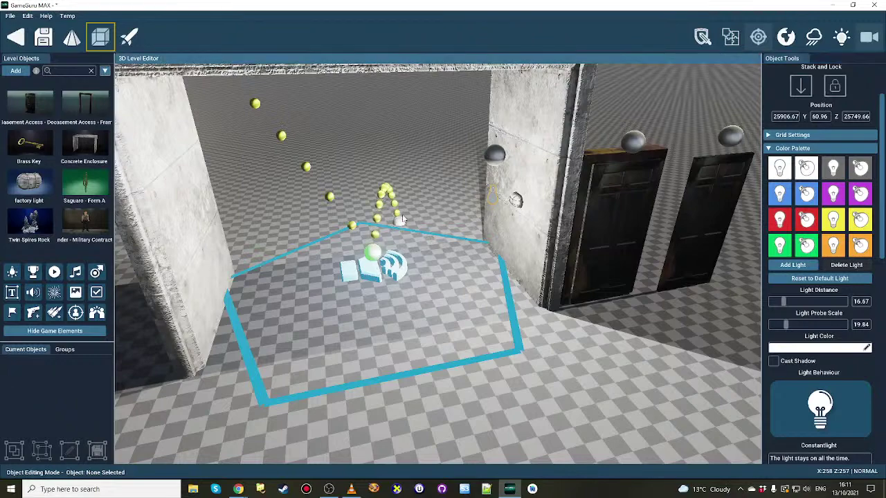
{"action": "key", "text": "s"}
{"action": "right_click_drag", "start_coordinate": [496, 164], "coordinate": [482, 195]}
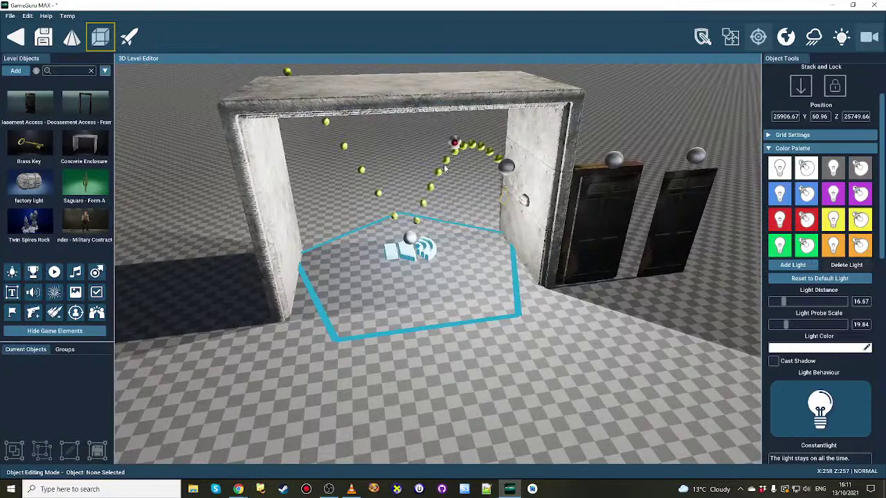
- Set the relationship between the audio zone and the light to Activate object
{"action": "scroll", "coordinate": [823, 104], "scroll_direction": "up", "scroll_amount": 3}
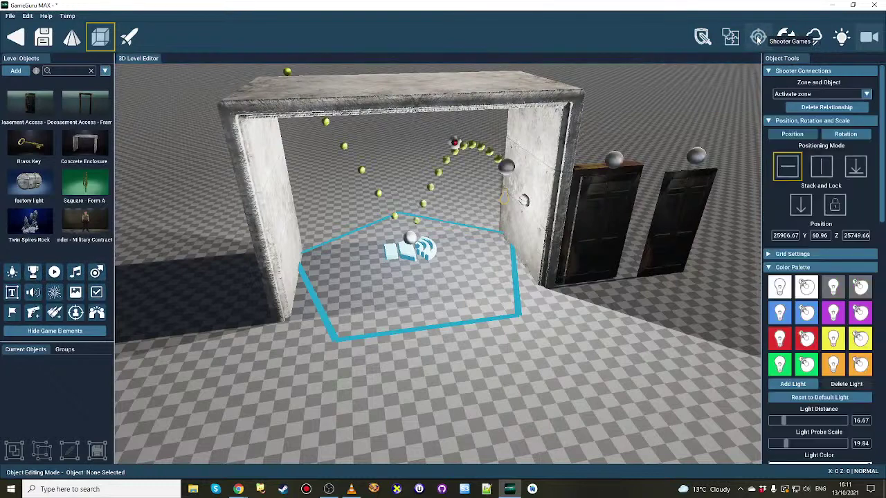
{"action": "left_click", "coordinate": [758, 38]}
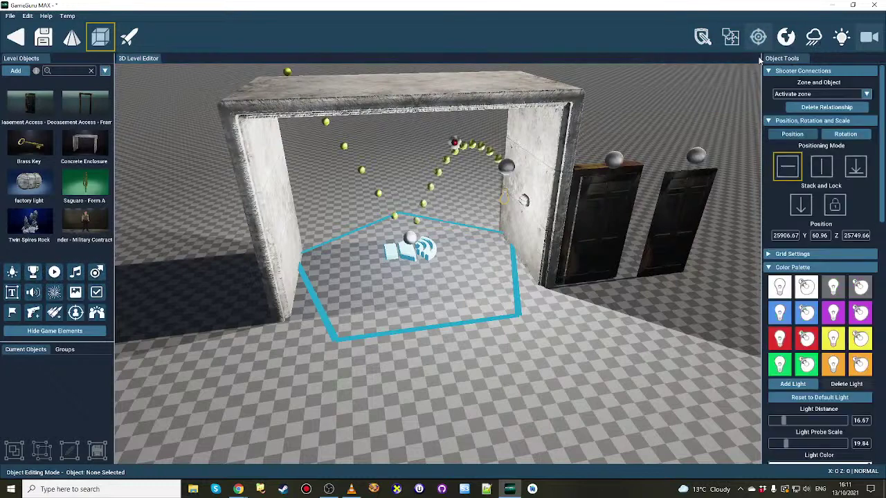
{"action": "left_click", "coordinate": [827, 97]}
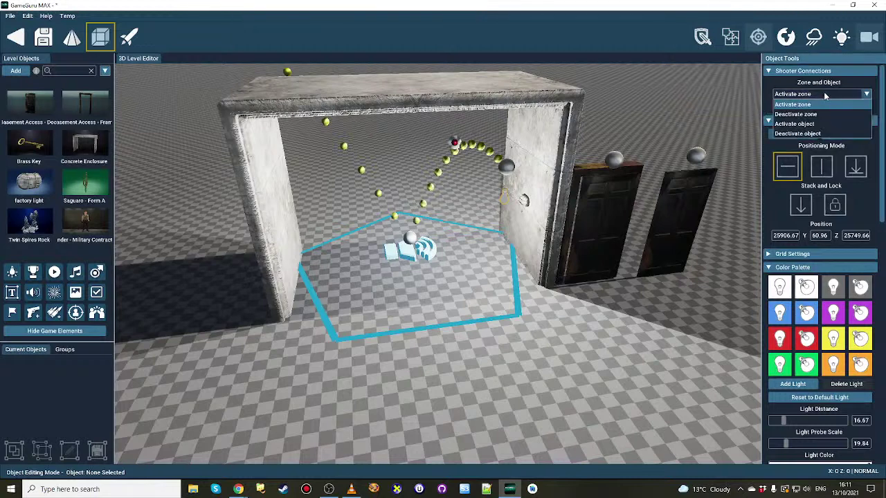
{"action": "left_click", "coordinate": [803, 124]}
- Examine the zone's links to the contractor and the light, and review the light's color and behavior settings
{"action": "scroll", "coordinate": [526, 366], "scroll_direction": "up", "scroll_amount": 2}
{"action": "key", "text": "w"}
{"action": "right_click_drag", "start_coordinate": [526, 367], "coordinate": [515, 304]}
{"action": "key", "text": "s"}
{"action": "key", "text": "s"}
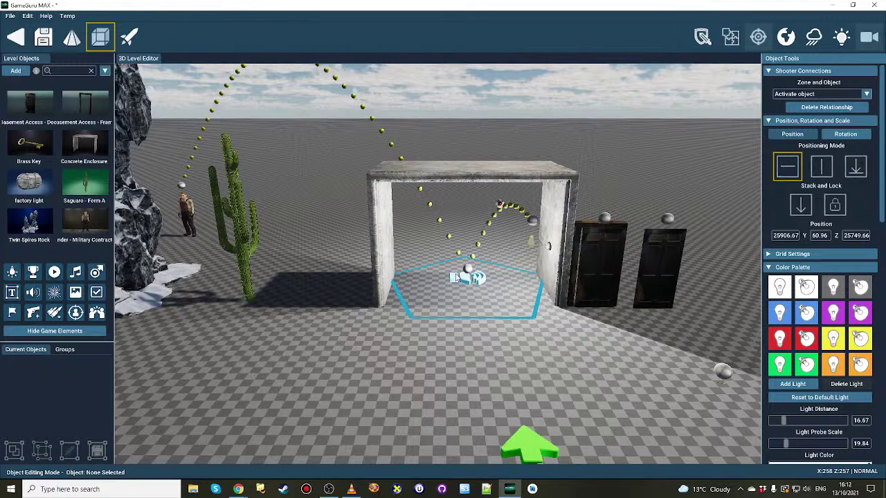
{"action": "left_click", "coordinate": [532, 244]}
{"action": "scroll", "coordinate": [522, 267], "scroll_direction": "up", "scroll_amount": 6}
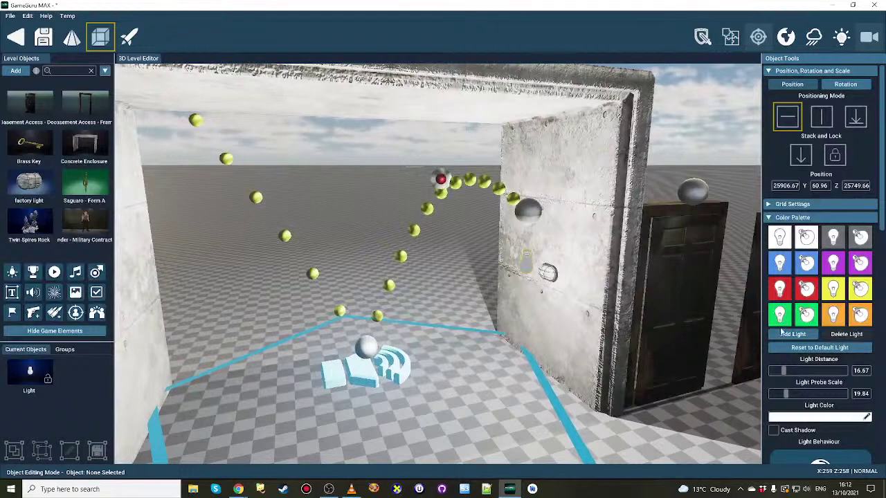
{"action": "scroll", "coordinate": [791, 254], "scroll_direction": "down", "scroll_amount": 5}
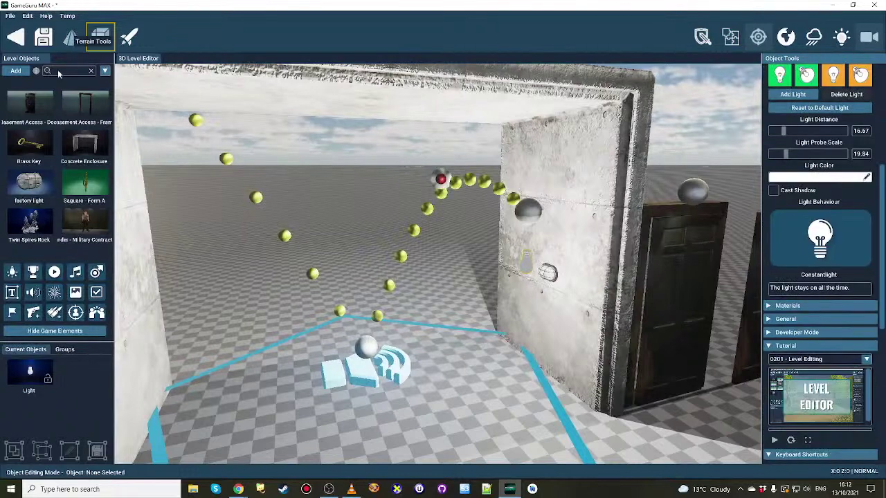
- Change the behaviour of the light inside the enclosure to Pulse Light from the behavior library
{"action": "left_click", "coordinate": [821, 242]}
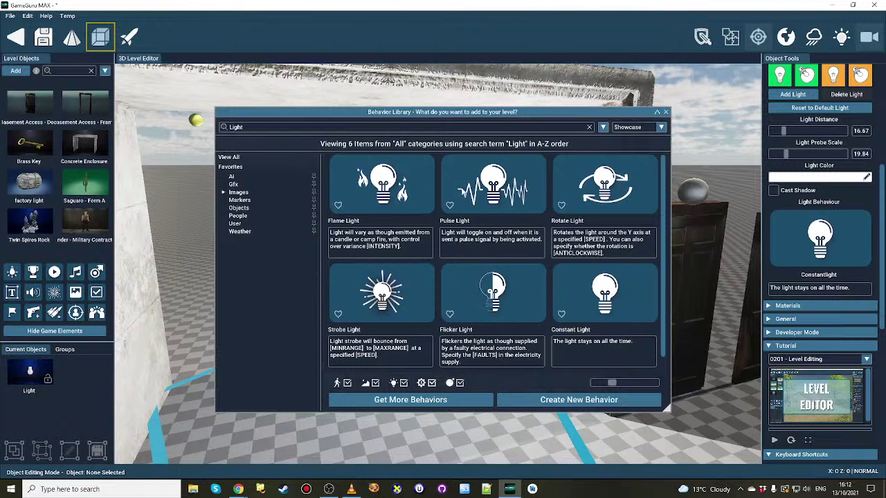
{"action": "left_click", "coordinate": [505, 201]}
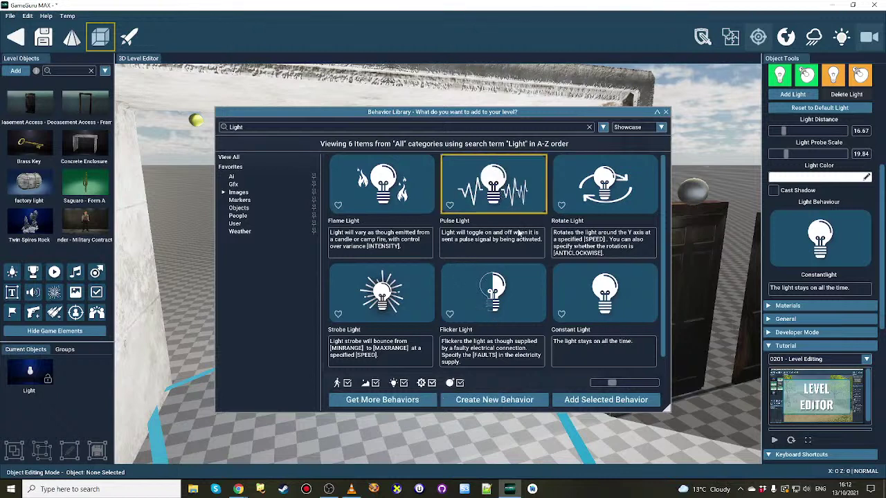
{"action": "left_click", "coordinate": [606, 399]}
{"action": "key", "text": "s"}
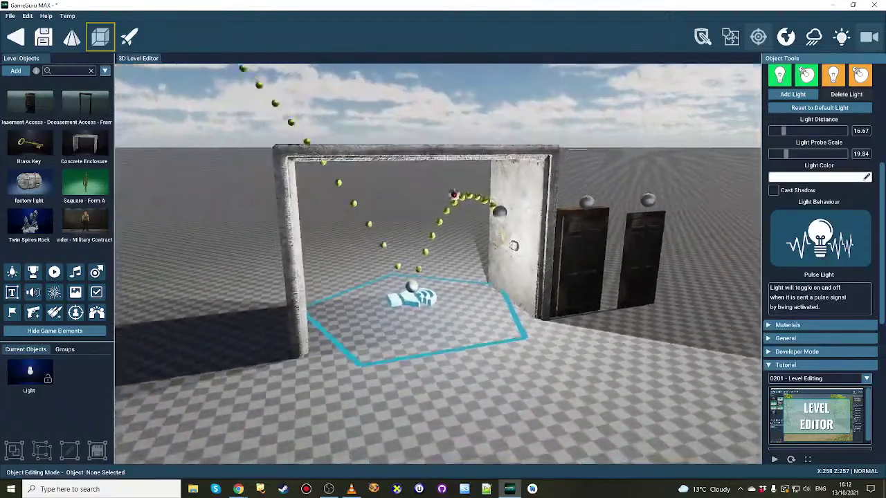
- Examine the audio zone's links to the light and contractor, the two doors and the player start marker from several viewpoints
{"action": "key", "text": "w"}
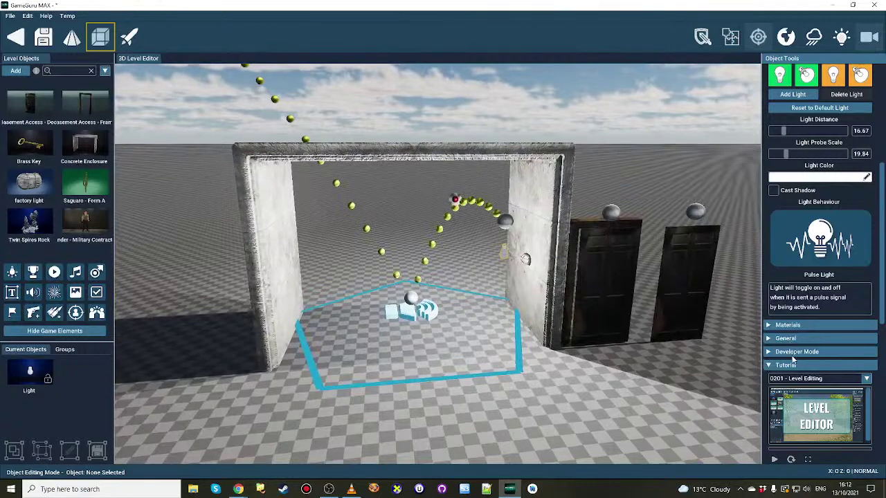
{"action": "key", "text": "s"}
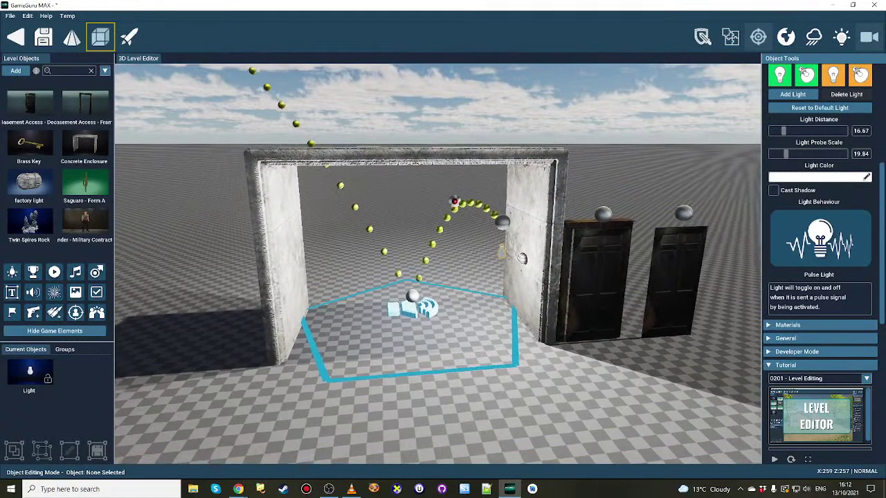
{"action": "key", "text": "w"}
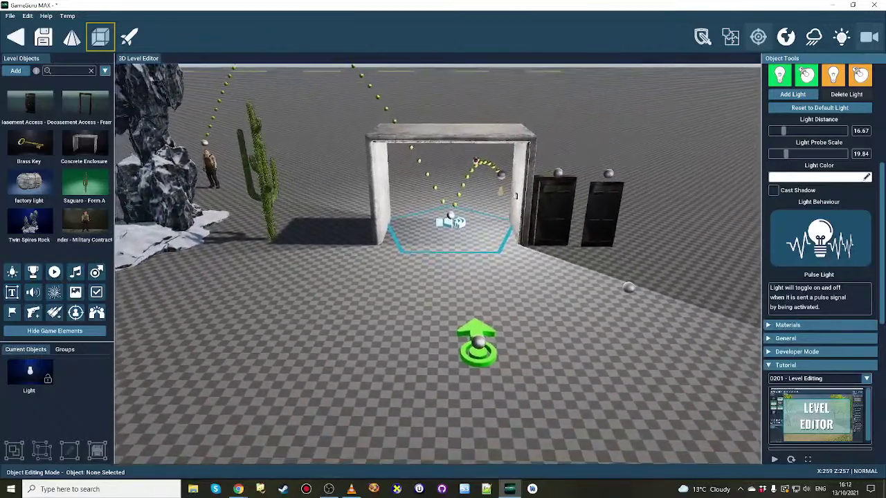
{"action": "key", "text": "s"}
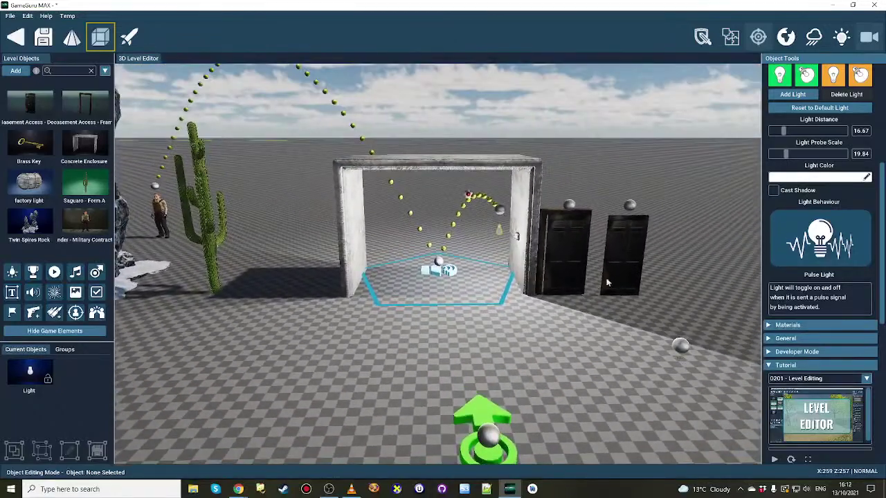
{"action": "left_click", "coordinate": [680, 346]}
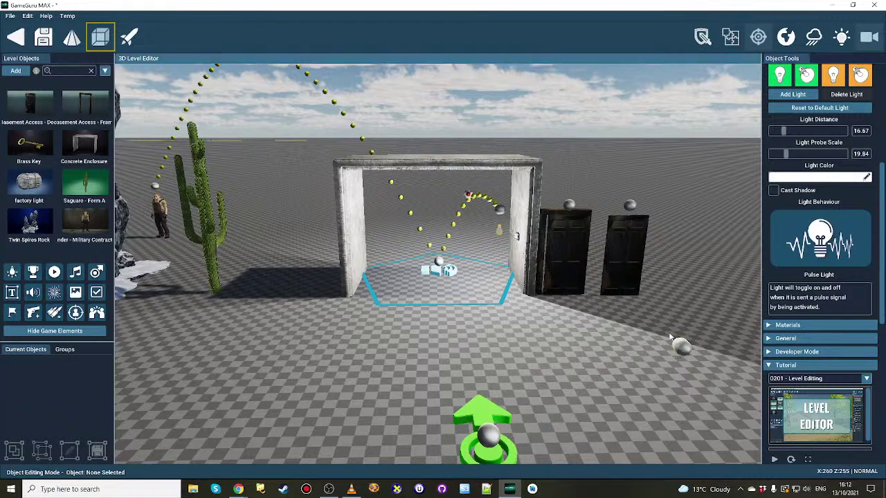
{"action": "left_click", "coordinate": [569, 205]}
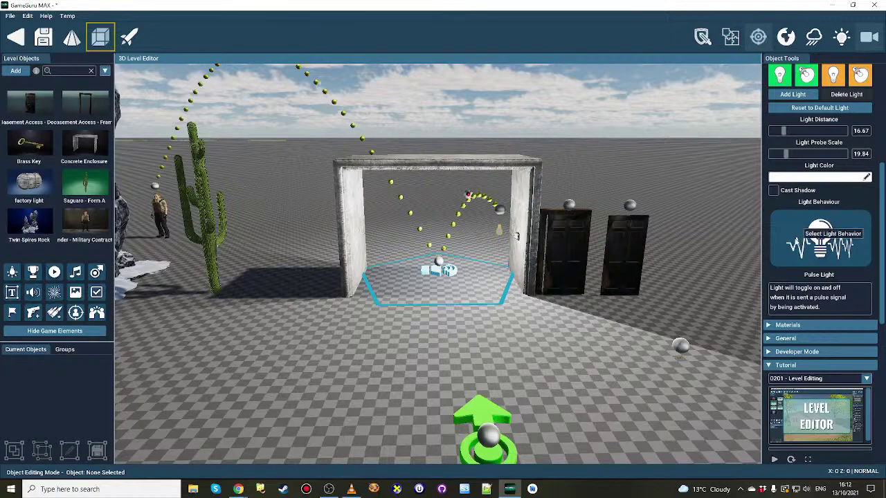
{"action": "key", "text": "s"}
{"action": "right_click_drag", "start_coordinate": [413, 343], "coordinate": [374, 341]}
{"action": "key", "text": "w"}
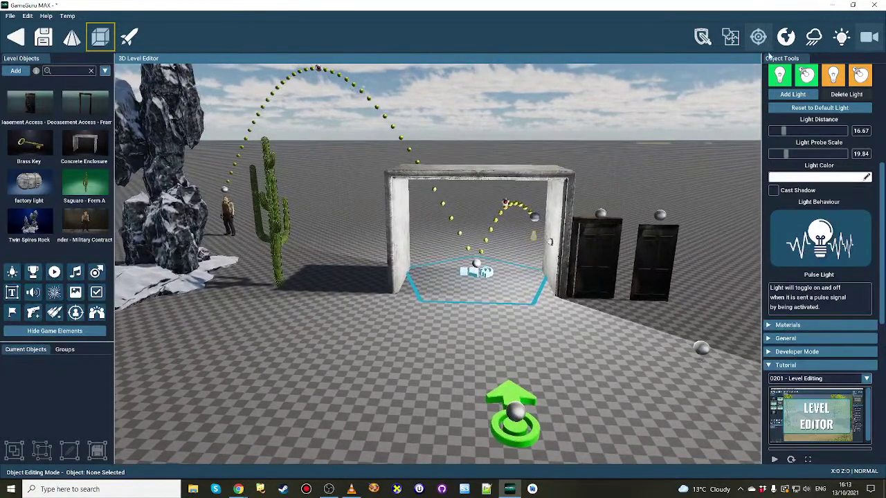
{"action": "key", "text": "a"}
{"action": "right_click_drag", "start_coordinate": [414, 273], "coordinate": [440, 286]}
{"action": "key", "text": "s"}
{"action": "key", "text": "w"}
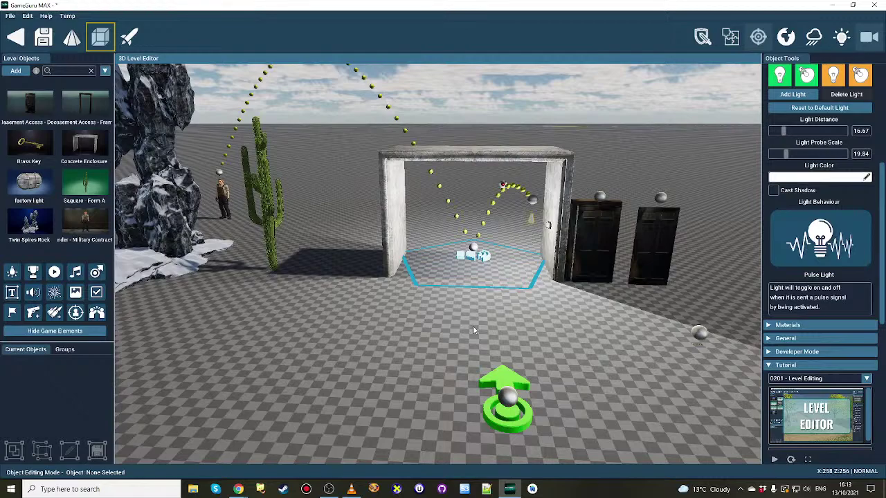
{"action": "right_click_drag", "start_coordinate": [473, 330], "coordinate": [440, 344]}
{"action": "key", "text": "s"}
{"action": "key", "text": "w"}
{"action": "key", "text": "s"}
{"action": "key", "text": "w"}
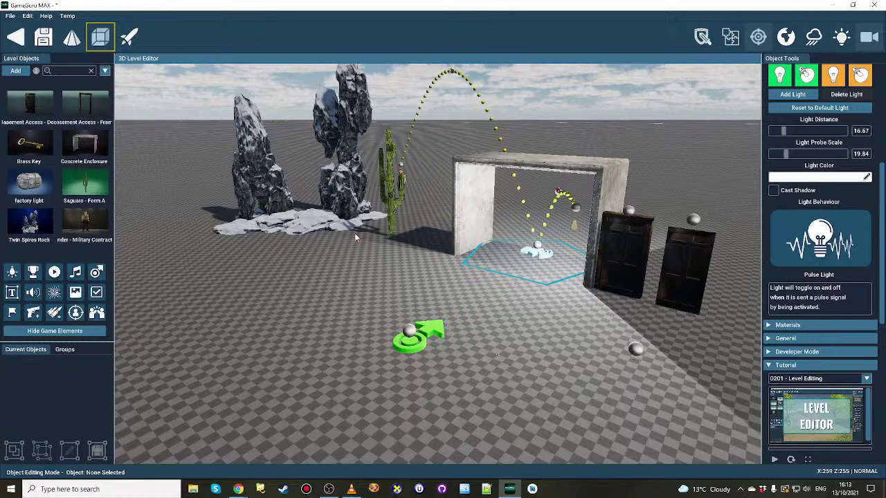
- Move the saguaro cactus forward near the player start marker and place four more Saguaro - Form A cacti around it
{"action": "left_click_drag", "start_coordinate": [398, 203], "coordinate": [368, 252]}
{"action": "left_click_drag", "start_coordinate": [41, 371], "coordinate": [229, 301]}
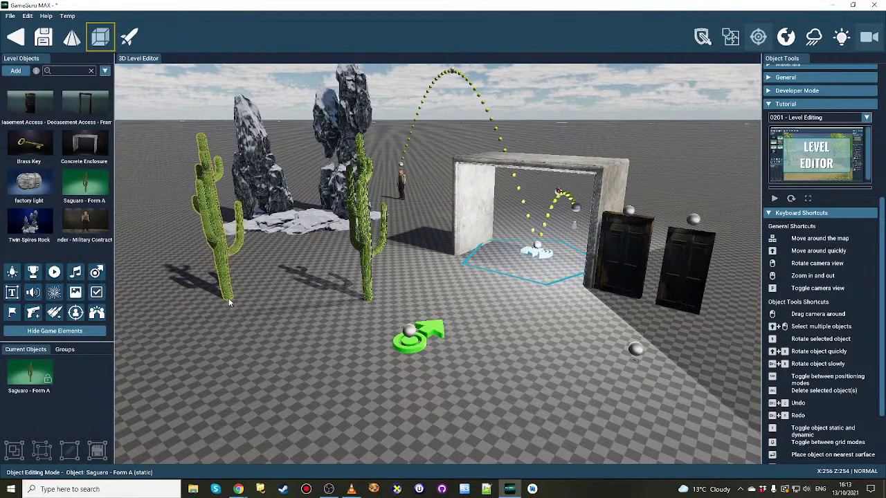
{"action": "left_click", "coordinate": [248, 365]}
{"action": "left_click", "coordinate": [306, 284]}
{"action": "left_click", "coordinate": [445, 311]}
- Survey the cactus group, rock spires and concrete enclosure from farther back
{"action": "key", "text": "s"}
{"action": "mouse_move", "coordinate": [445, 311]}
{"action": "right_mouse_down"}
{"action": "mouse_move", "coordinate": [445, 338]}
{"action": "mouse_move", "coordinate": [445, 310]}
{"action": "right_mouse_up"}
{"action": "key", "text": "w"}
{"action": "key", "text": "s"}
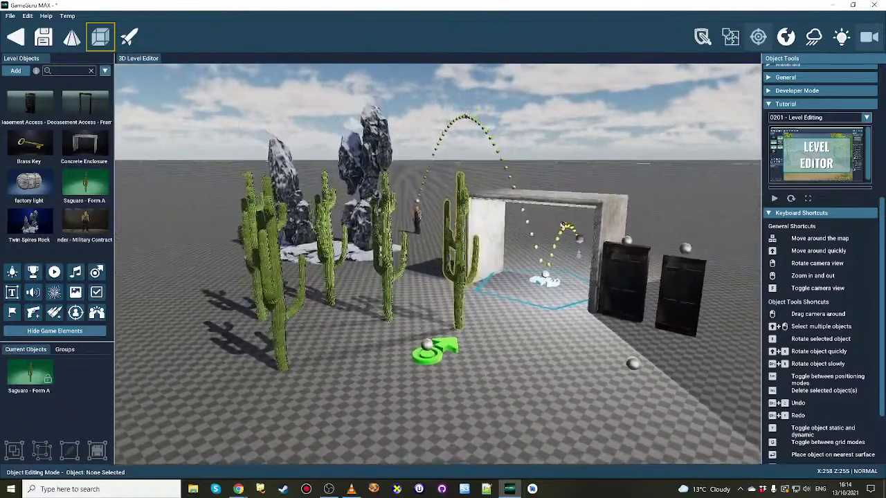
{"action": "key", "text": "d"}
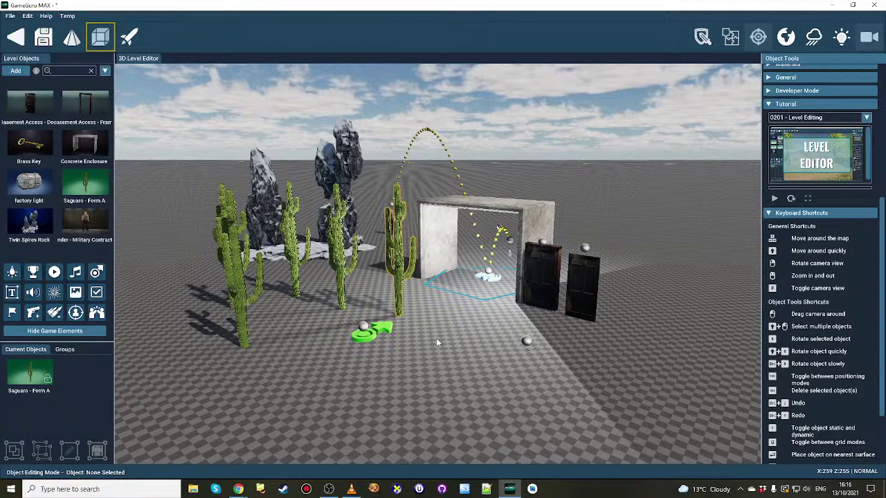
{"action": "key", "text": "d"}
{"action": "right_click_drag", "start_coordinate": [436, 339], "coordinate": [344, 317]}
{"action": "key", "text": "a"}
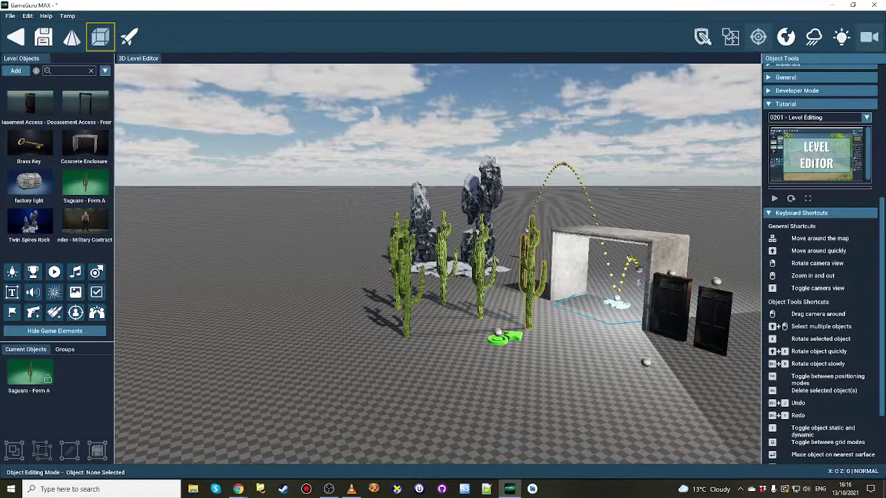
- Bring the YouTube live chat window over the level editor and read through the viewers' questions
{"action": "left_click_drag", "start_coordinate": [885, 32], "coordinate": [302, 48]}
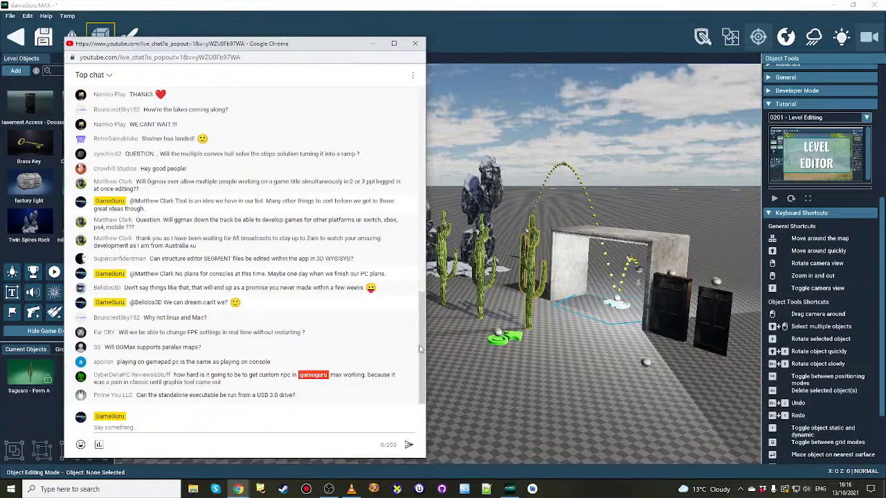
{"action": "left_click_drag", "start_coordinate": [419, 348], "coordinate": [419, 307]}
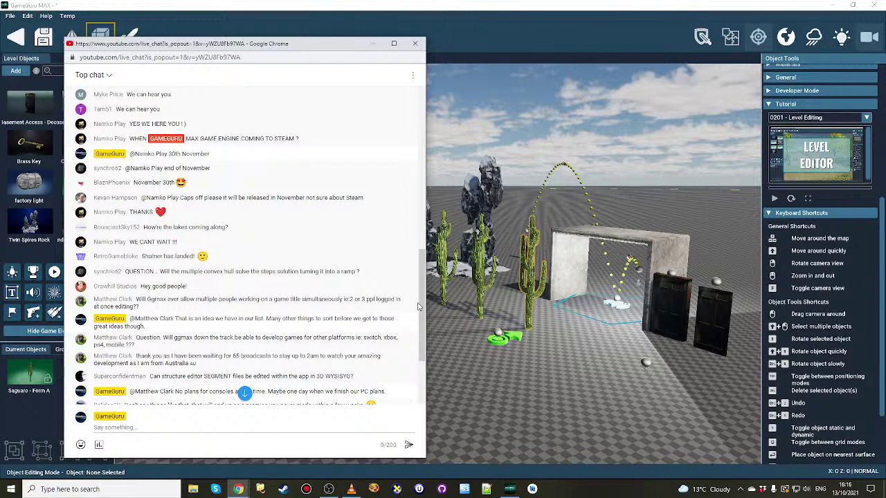
{"action": "left_click_drag", "start_coordinate": [418, 307], "coordinate": [418, 309]}
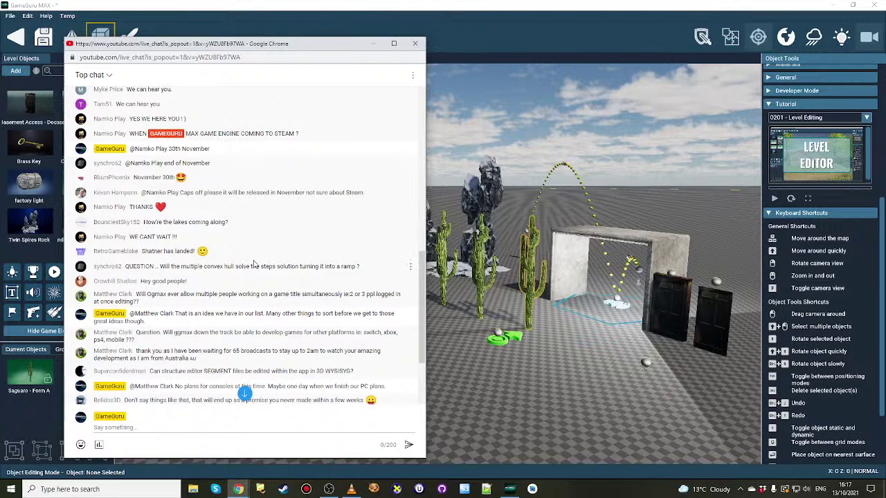
{"action": "scroll", "coordinate": [418, 320], "scroll_direction": "down", "scroll_amount": 2}
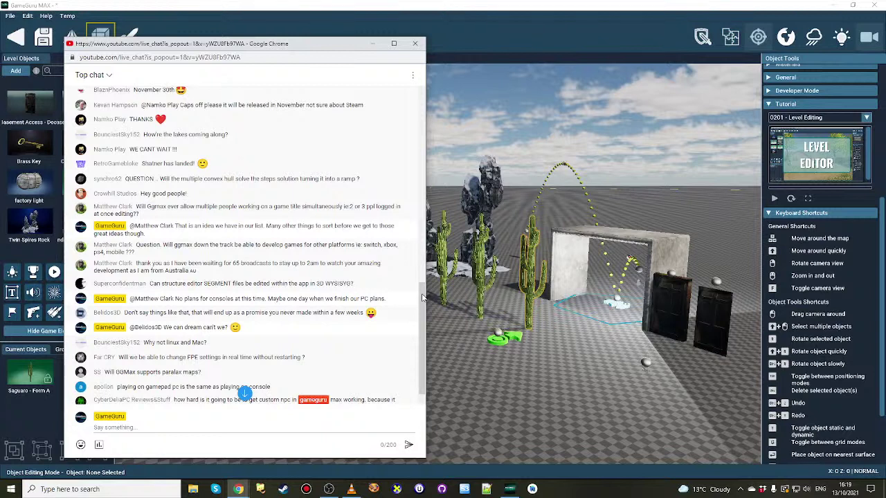
{"action": "left_click_drag", "start_coordinate": [424, 301], "coordinate": [423, 284]}
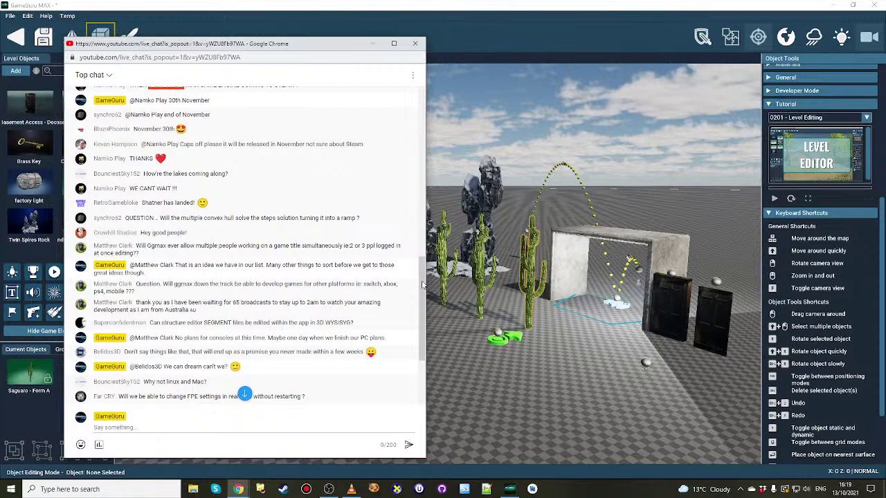
{"action": "left_click_drag", "start_coordinate": [423, 286], "coordinate": [418, 315]}
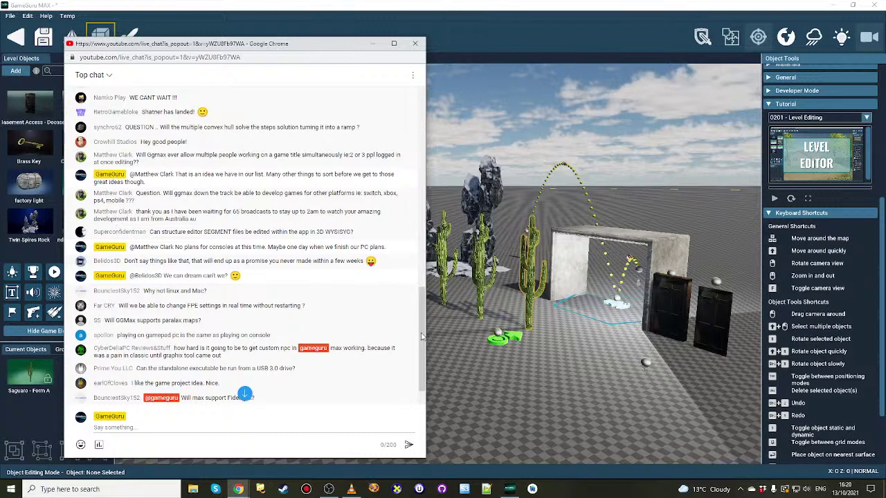
{"action": "left_click_drag", "start_coordinate": [423, 335], "coordinate": [423, 340]}
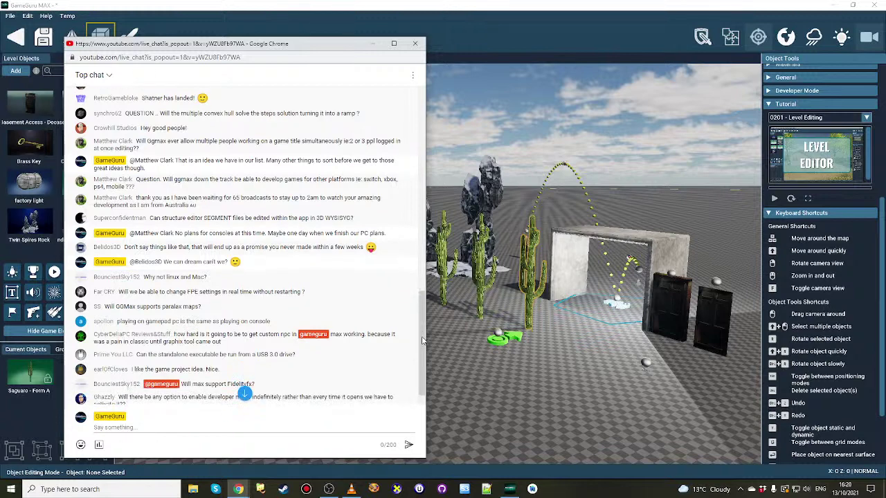
{"action": "left_click_drag", "start_coordinate": [423, 340], "coordinate": [423, 352]}
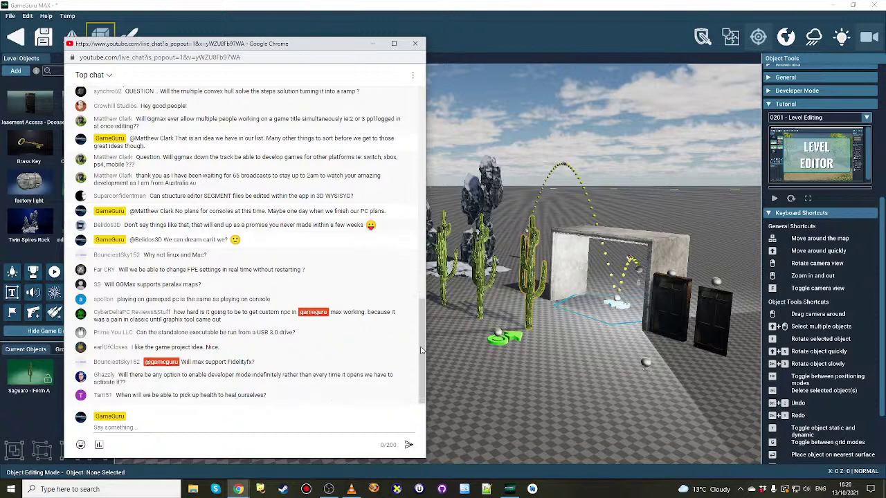